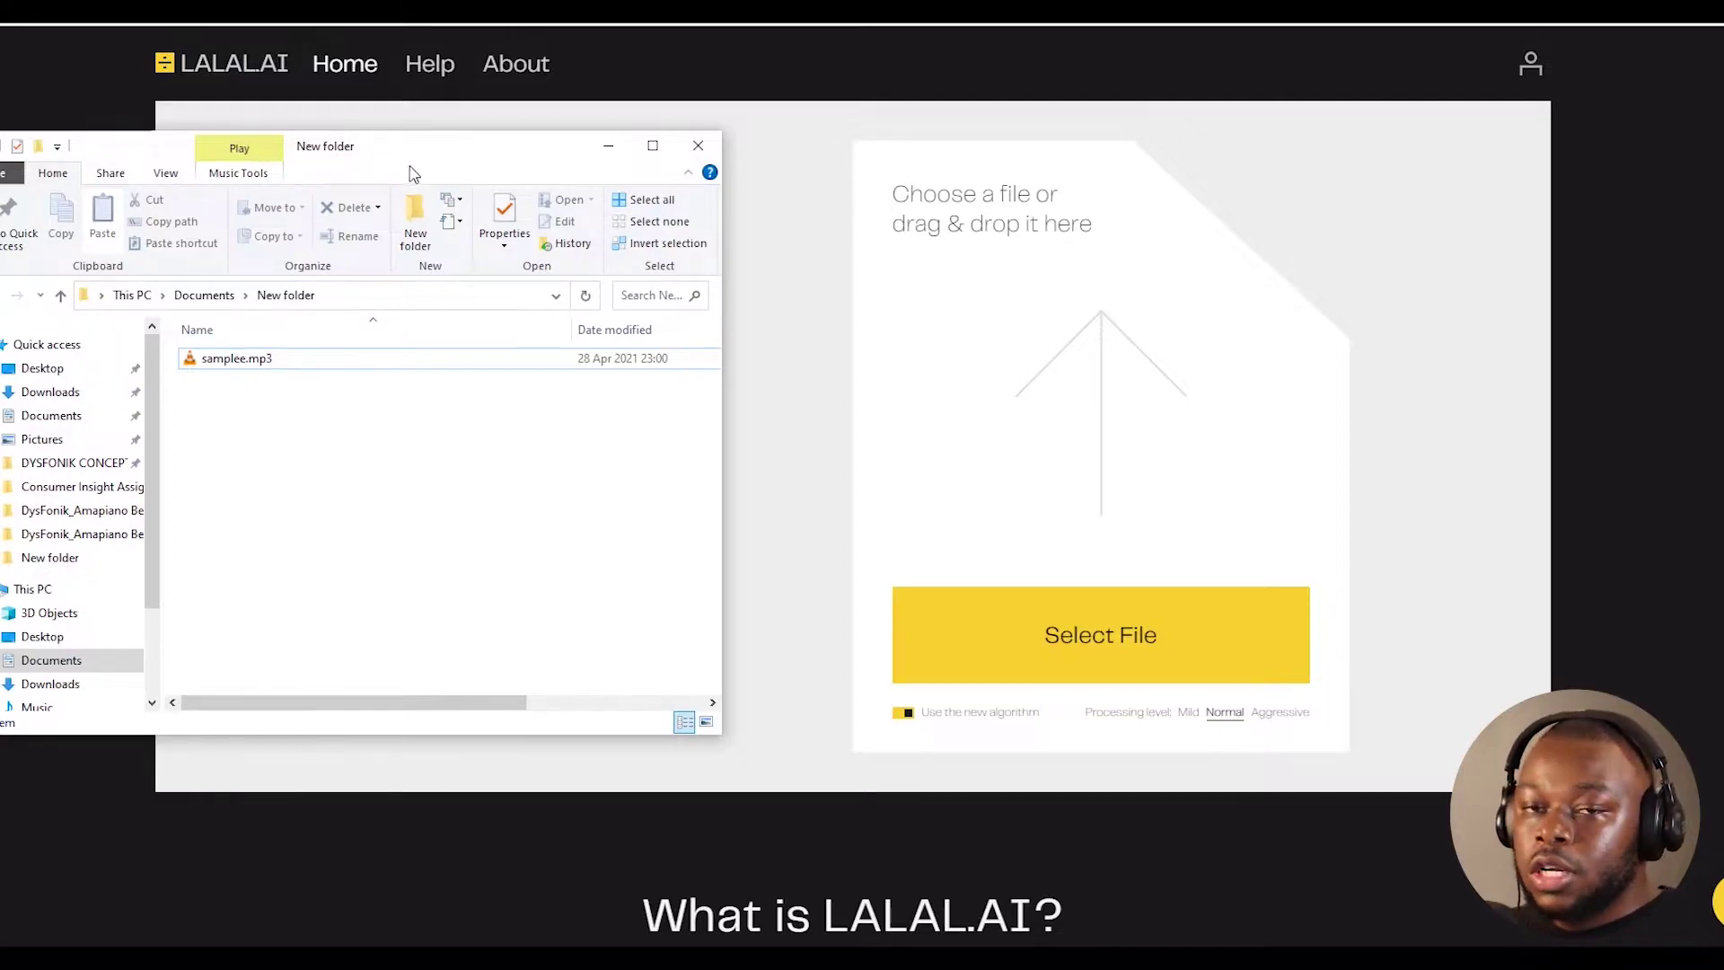
- Select samplee.mp3 in the Documents > New folder Explorer window beside LALAL.AI
click(249, 360)
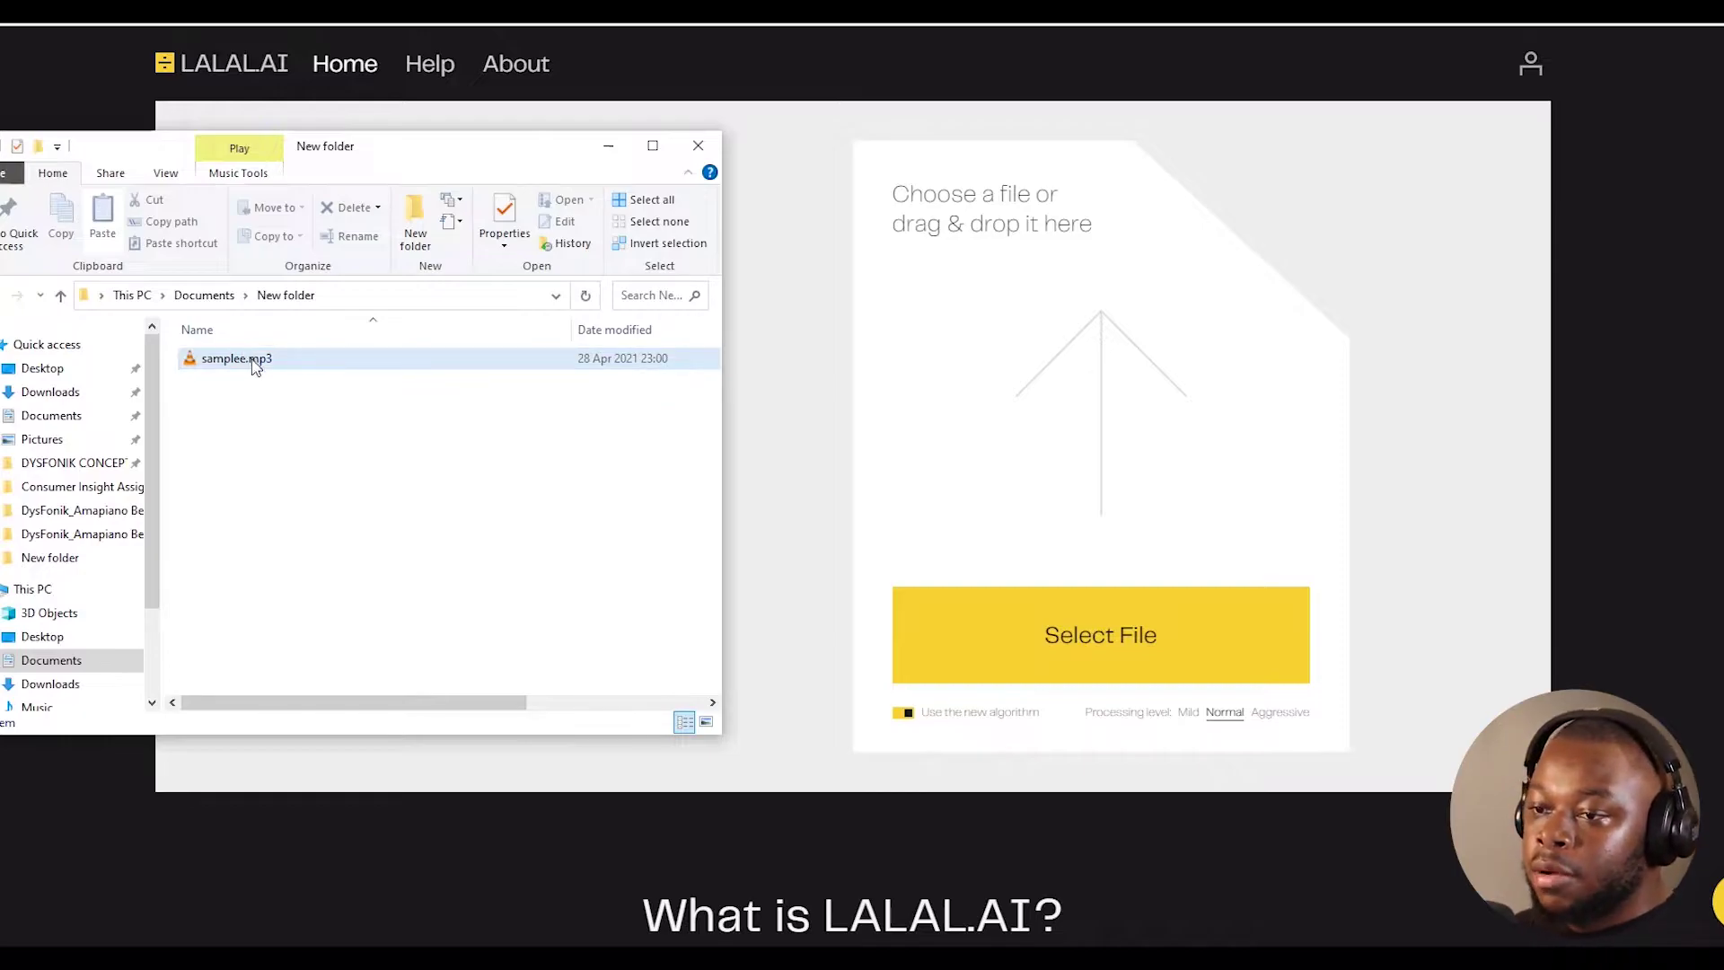
- Play samplee.mp3 in VLC, then upload it to LALAL.AI for splitting
double_click(253, 360)
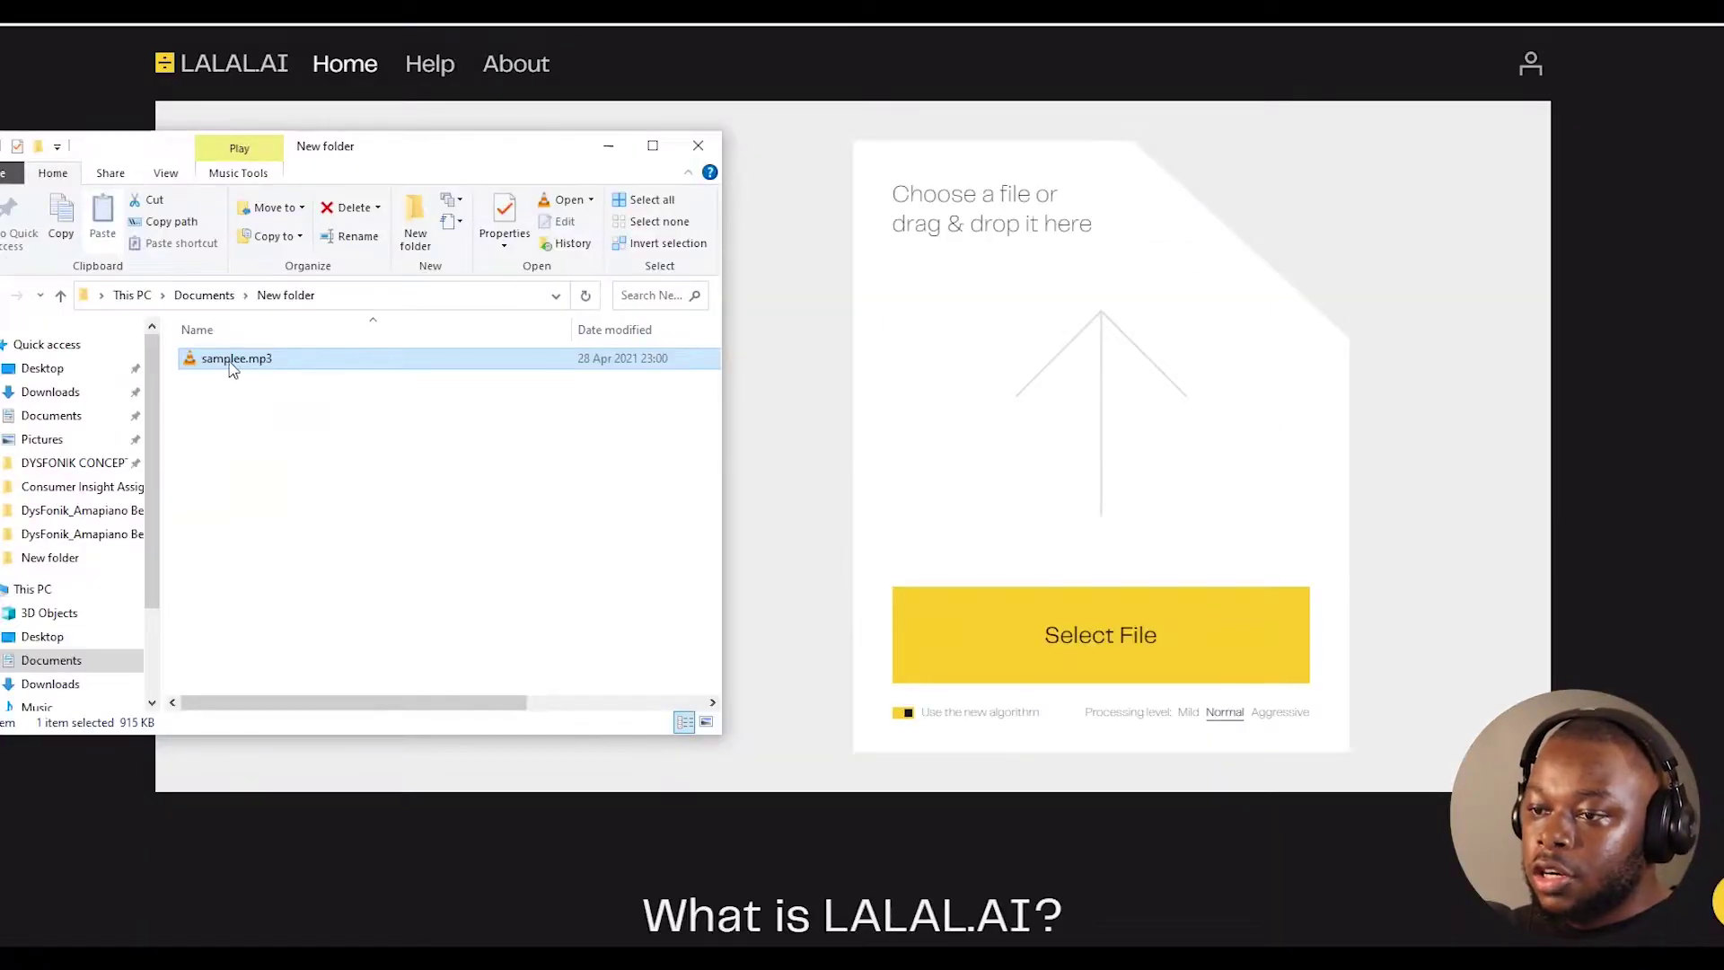
drag(231, 368, 1092, 611)
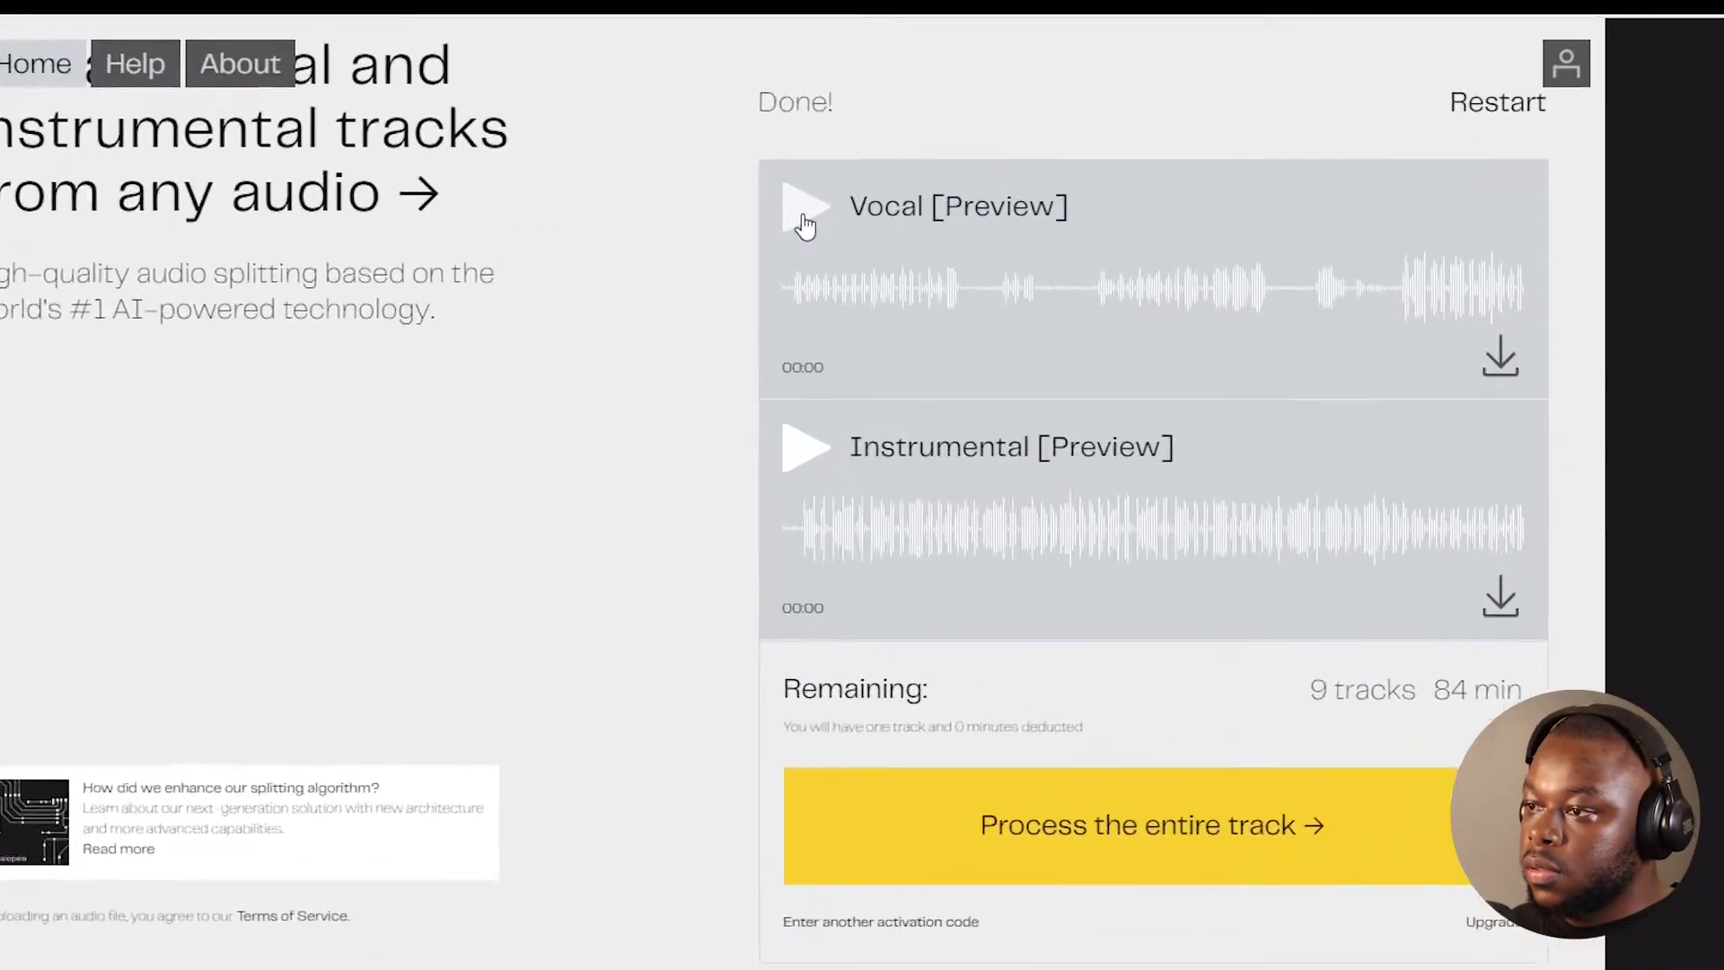
- Play the Vocal and Instrumental previews, then start processing the entire track
click(891, 197)
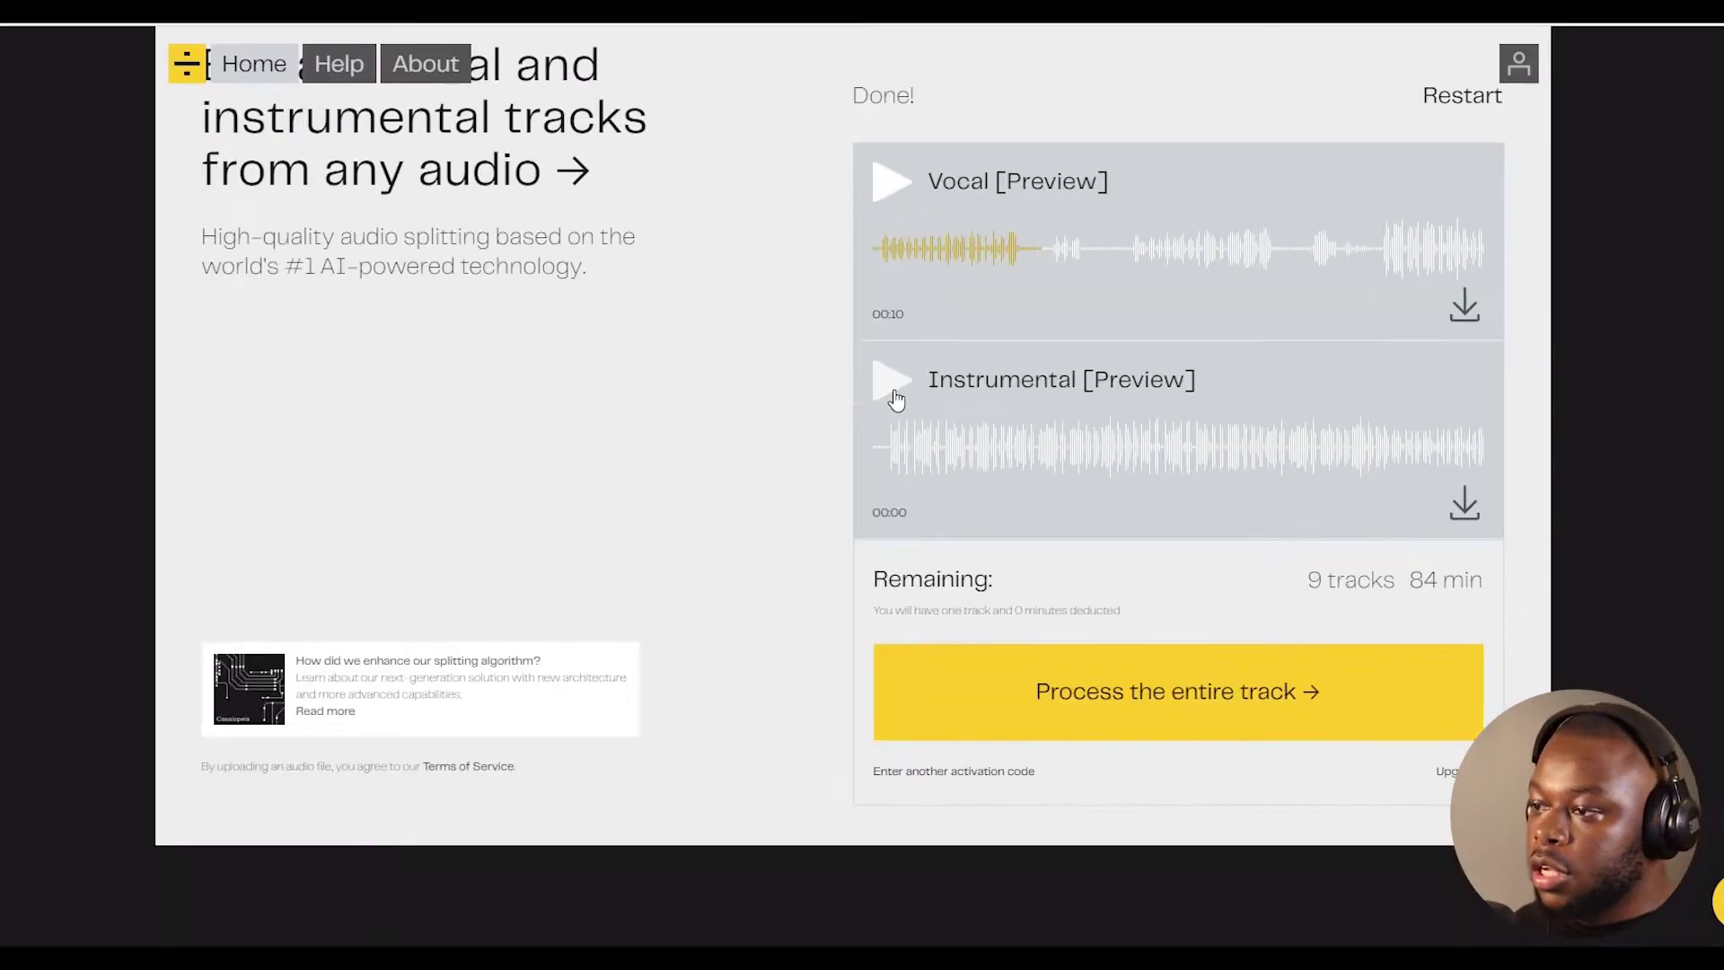
click(893, 397)
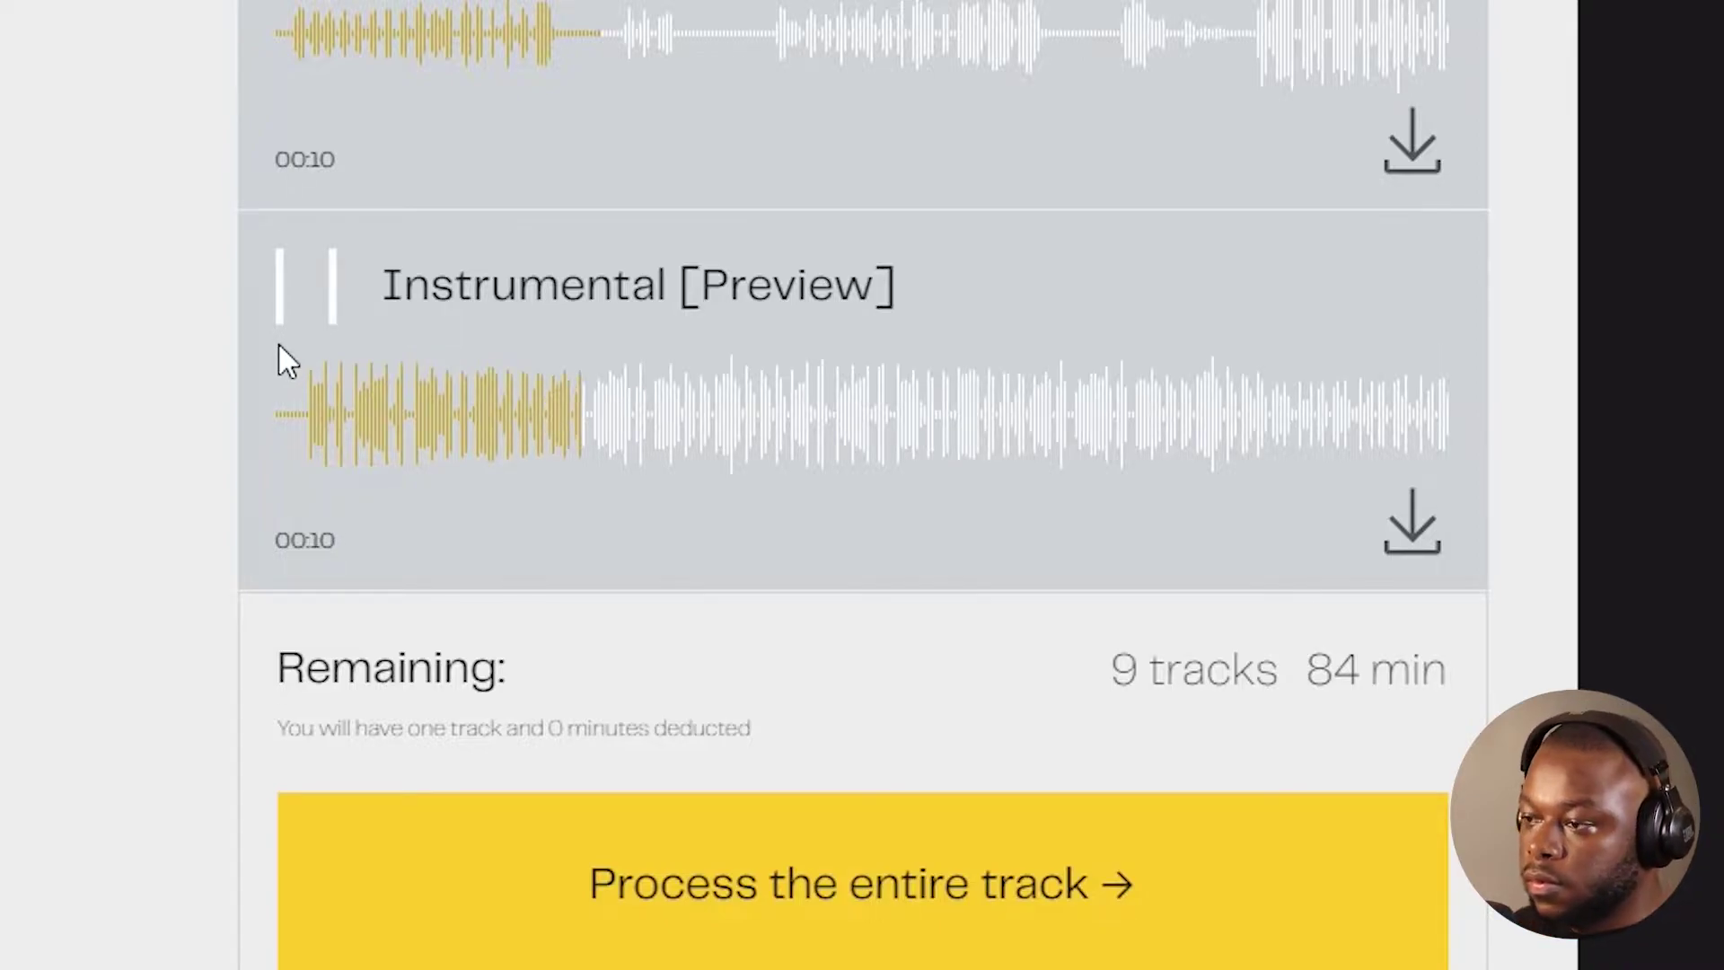
click(309, 306)
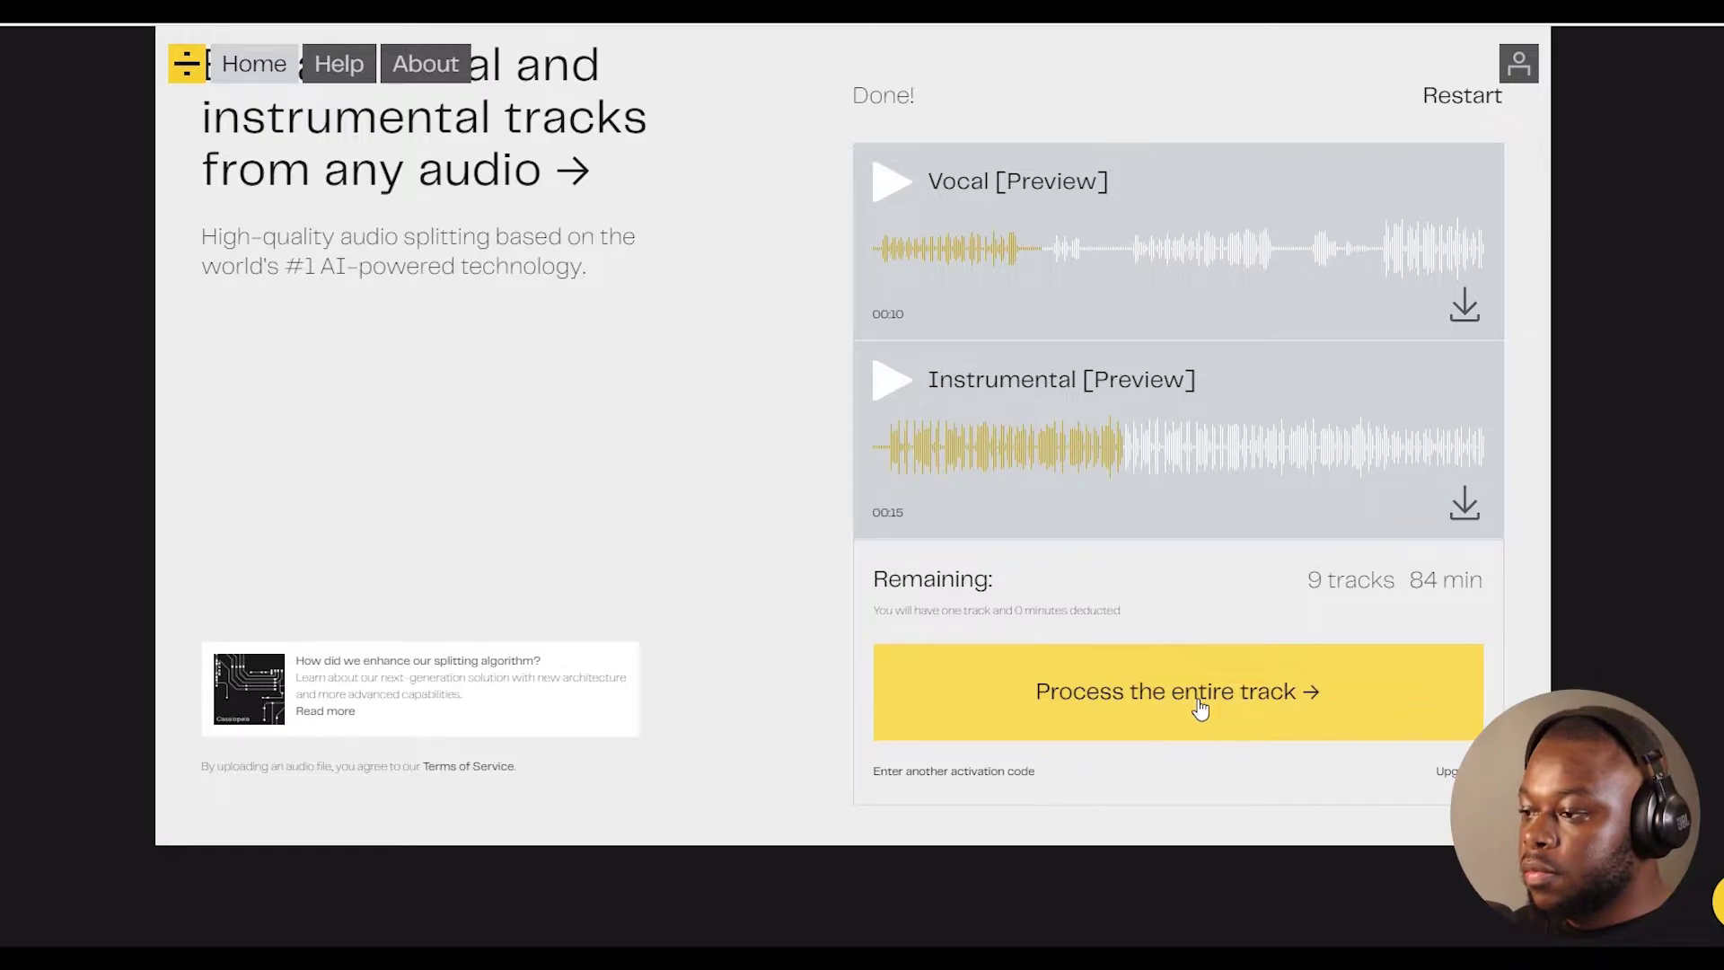
click(1176, 697)
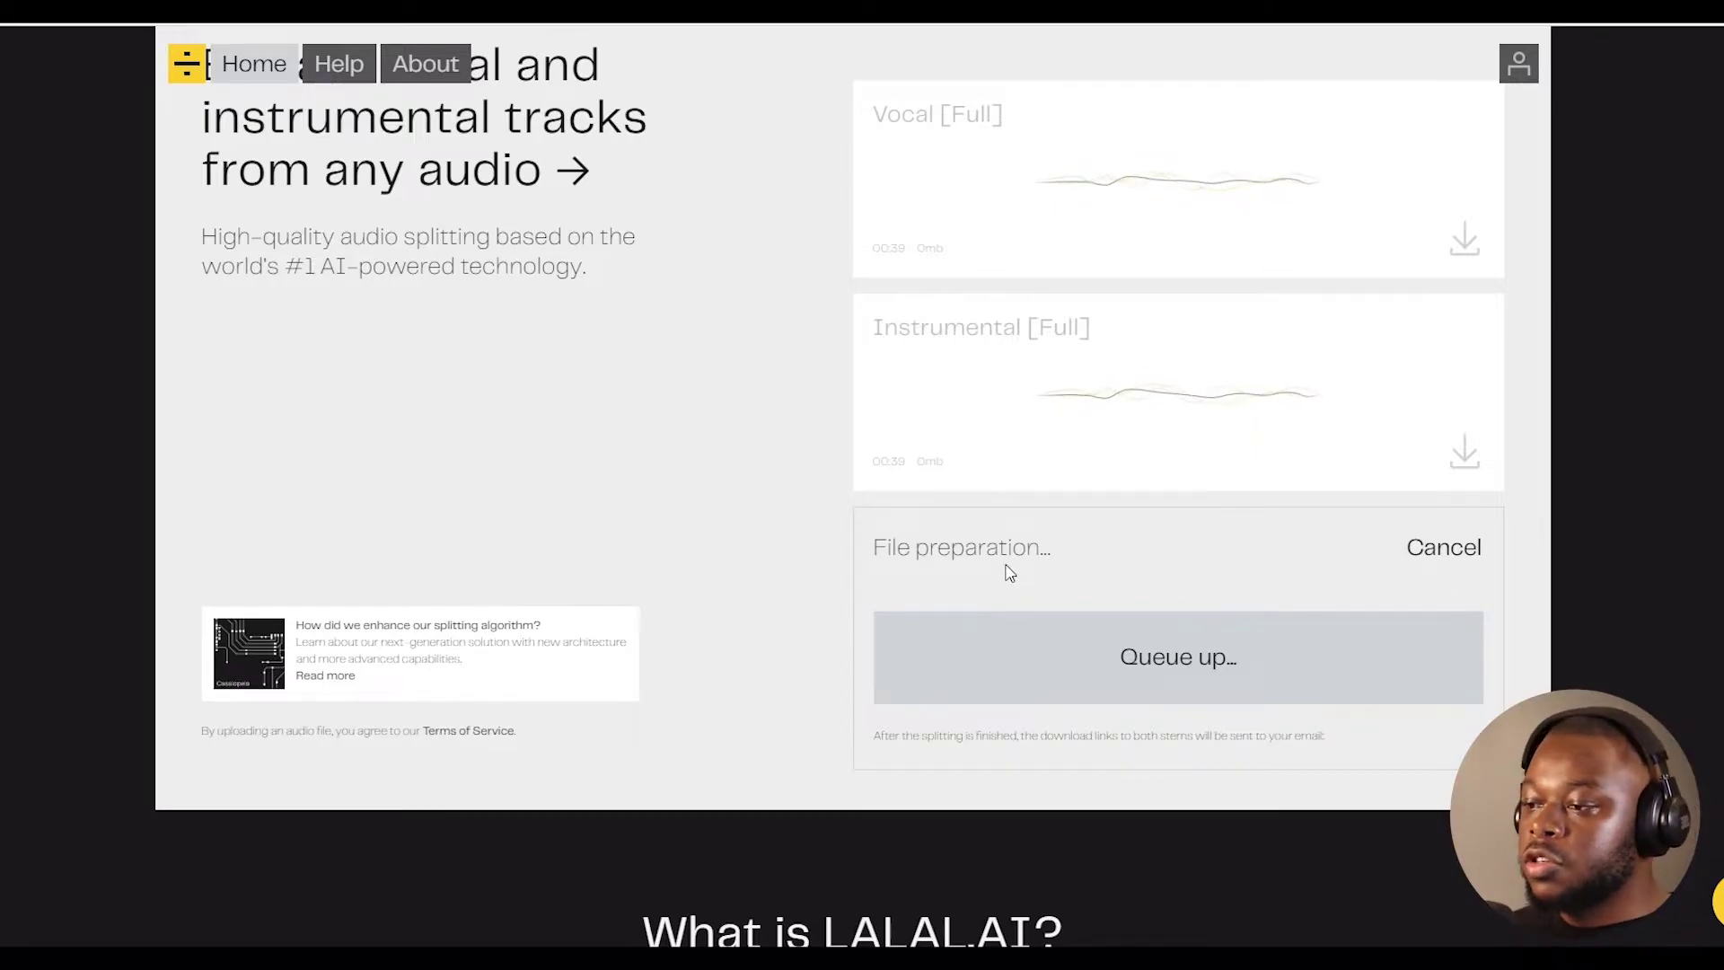
- Download the full-length Vocal [Full] stem once processing finishes
scroll(1257, 610, up, 1)
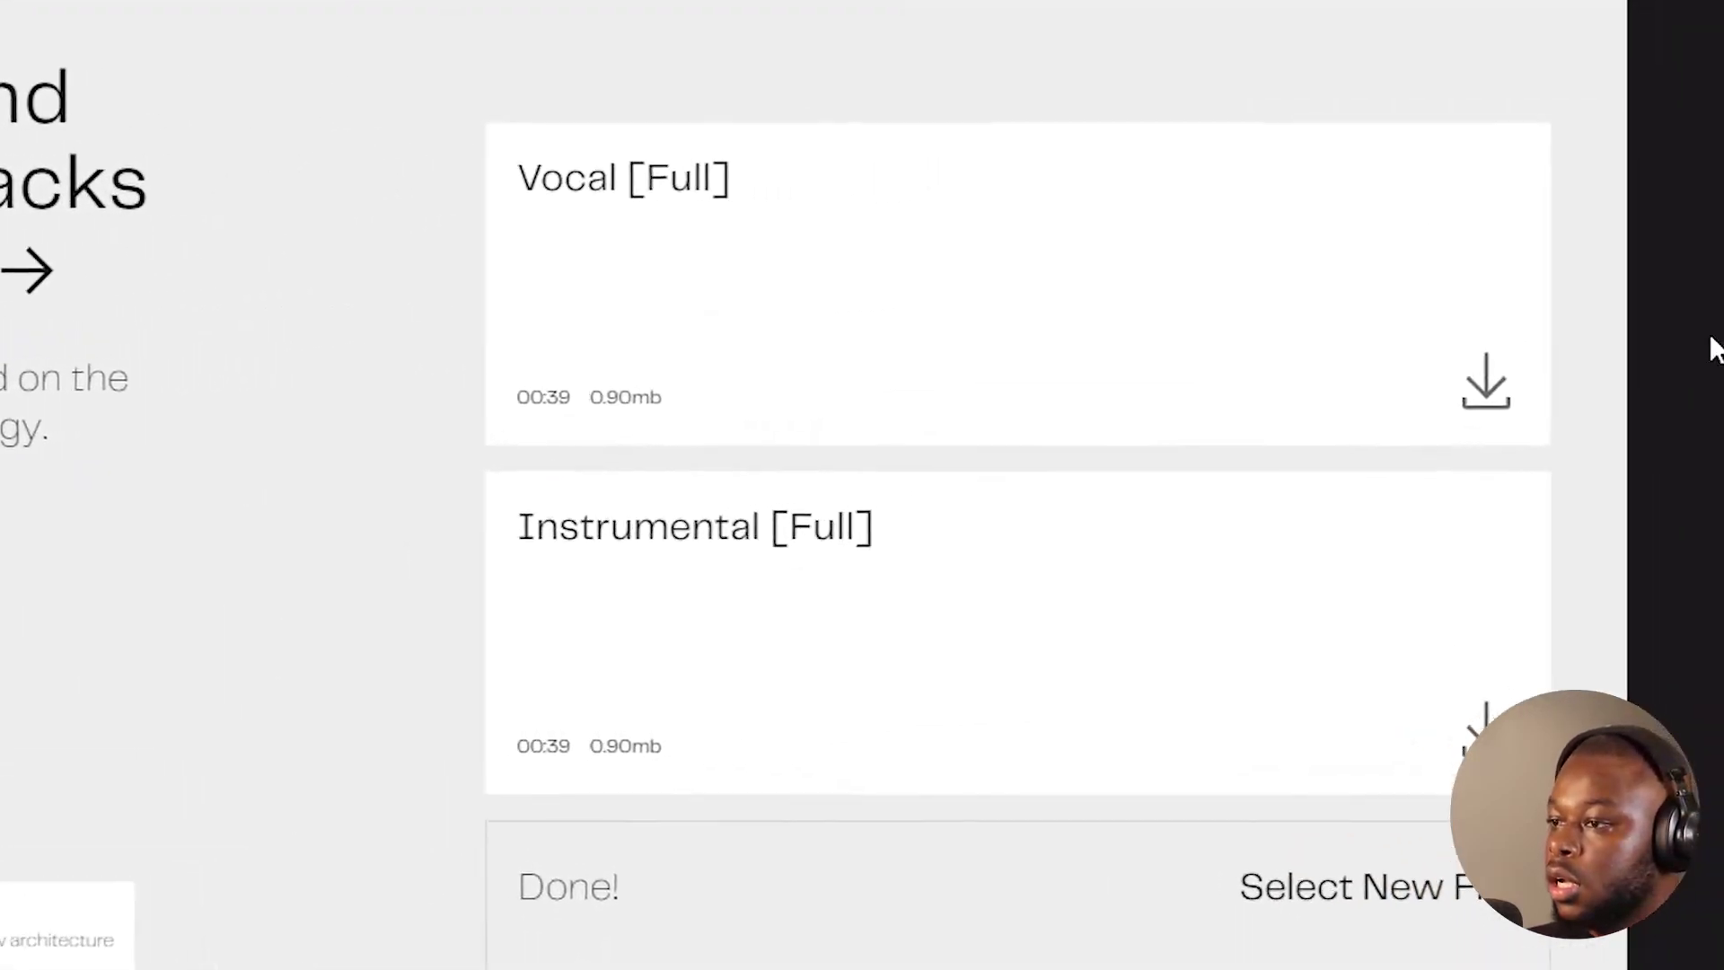
click(1488, 386)
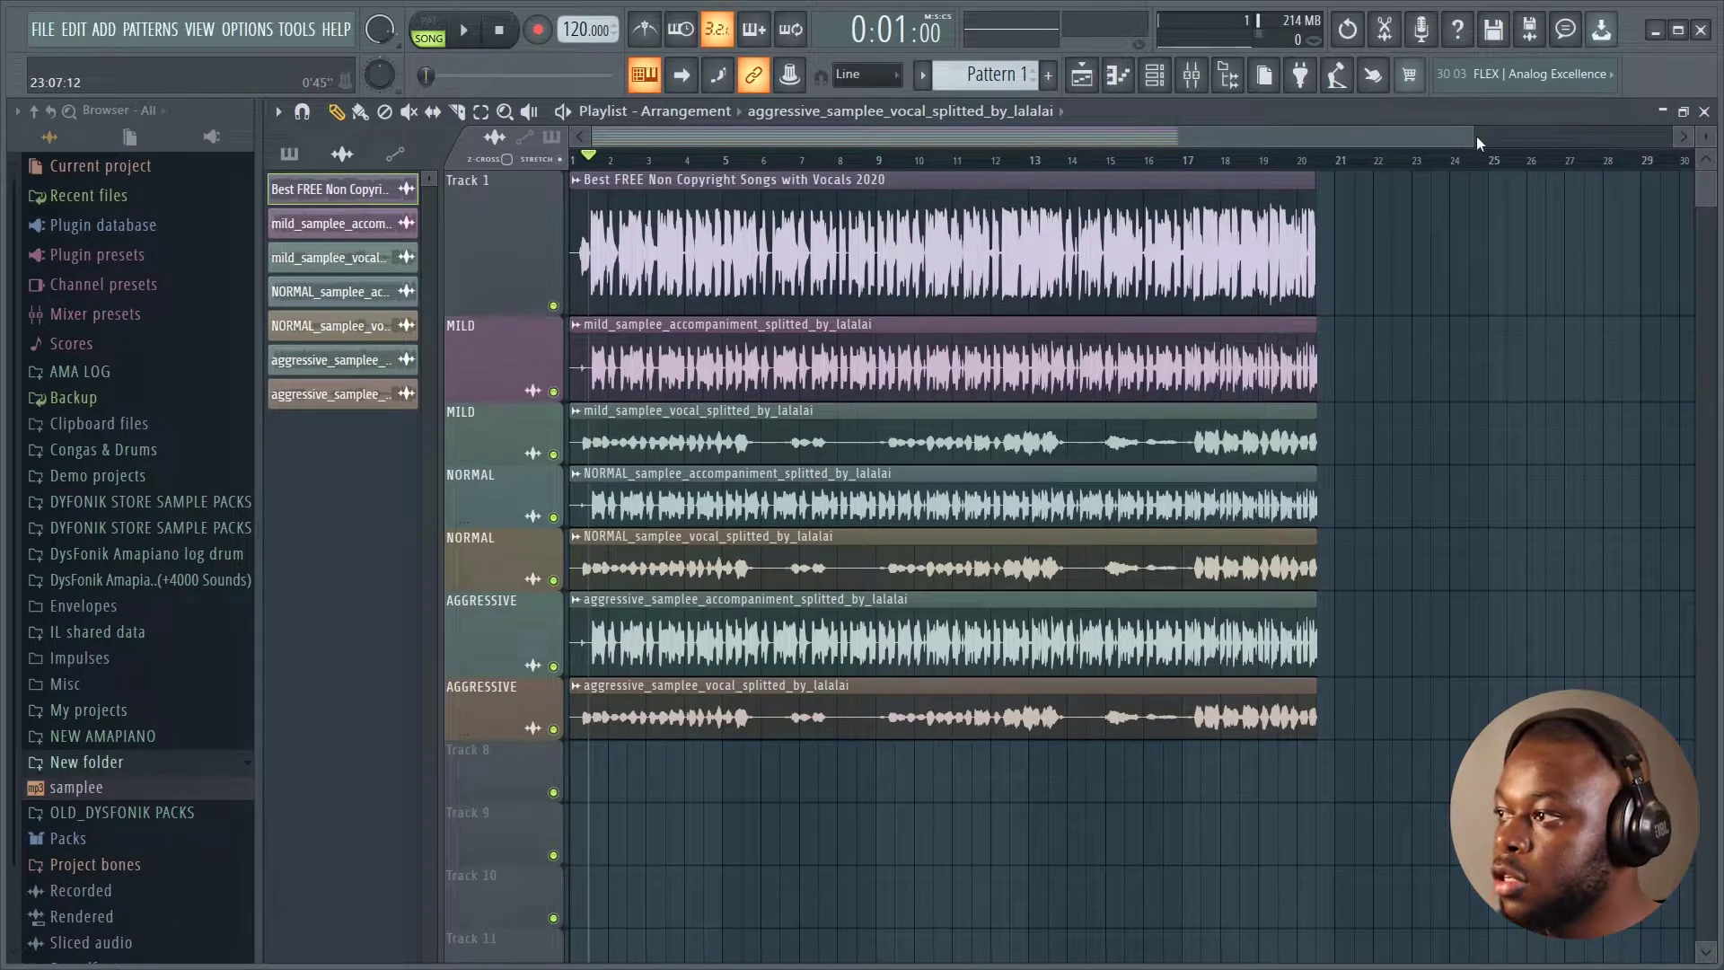
- Adjust the playlist zoom and solo the MILD accompaniment track
drag(1471, 135, 1176, 136)
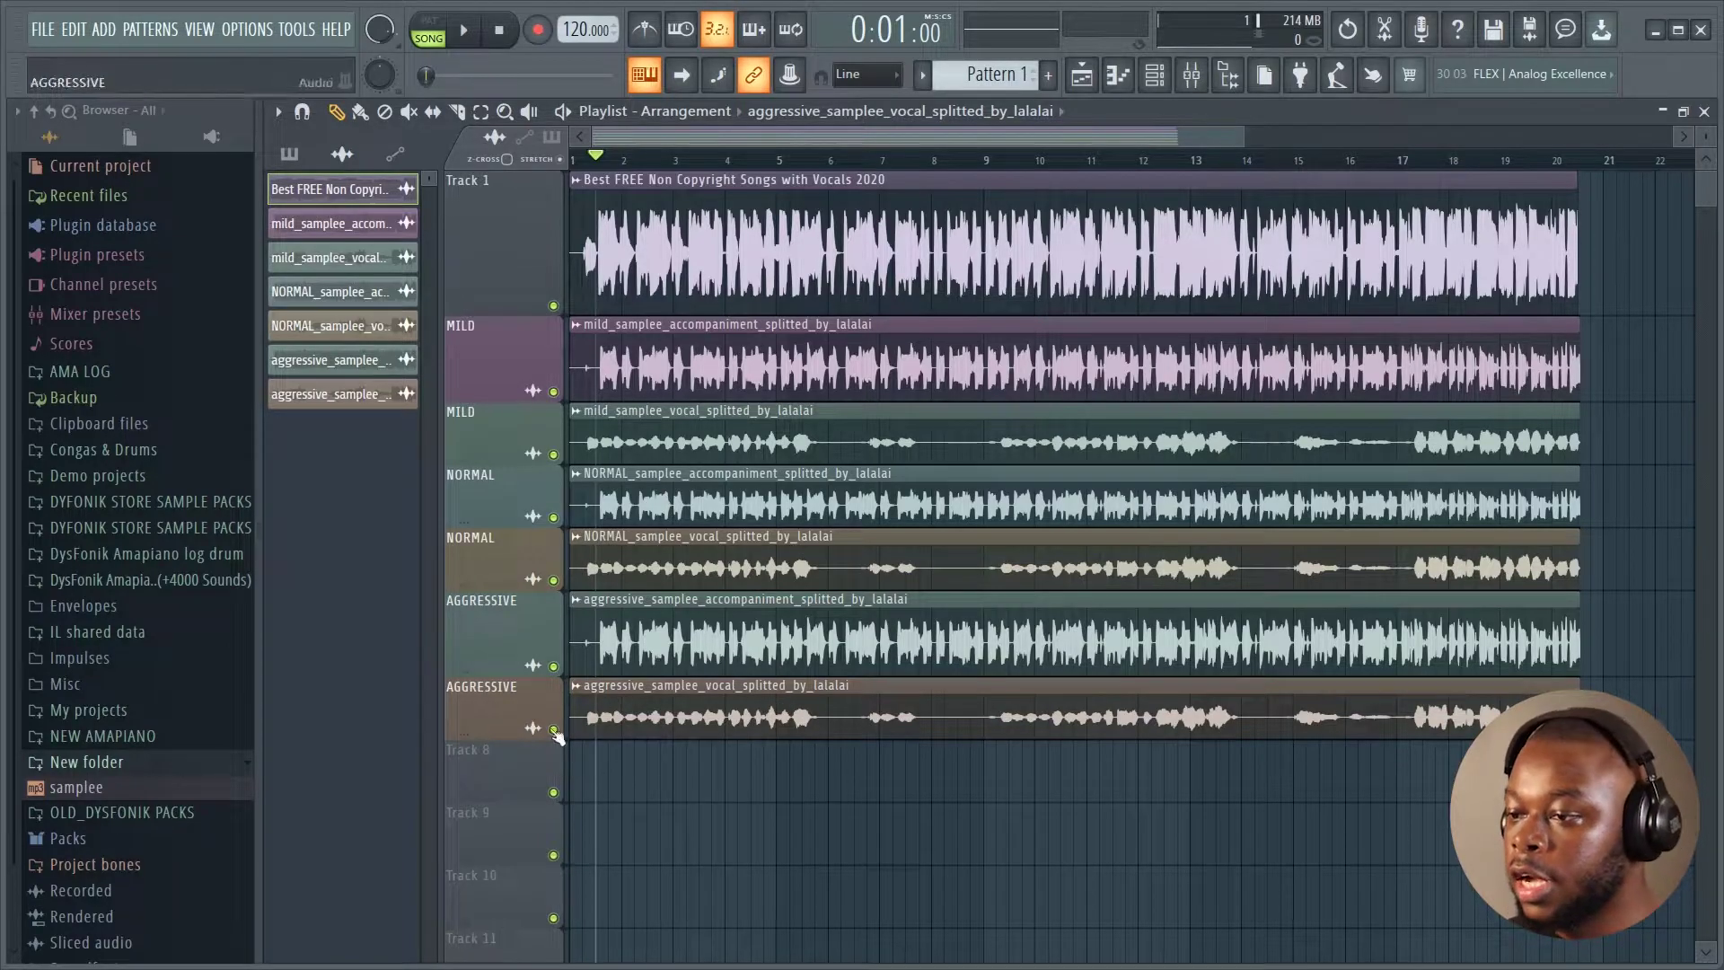
scroll(634, 701, up, 3)
ctrl+click(553, 392)
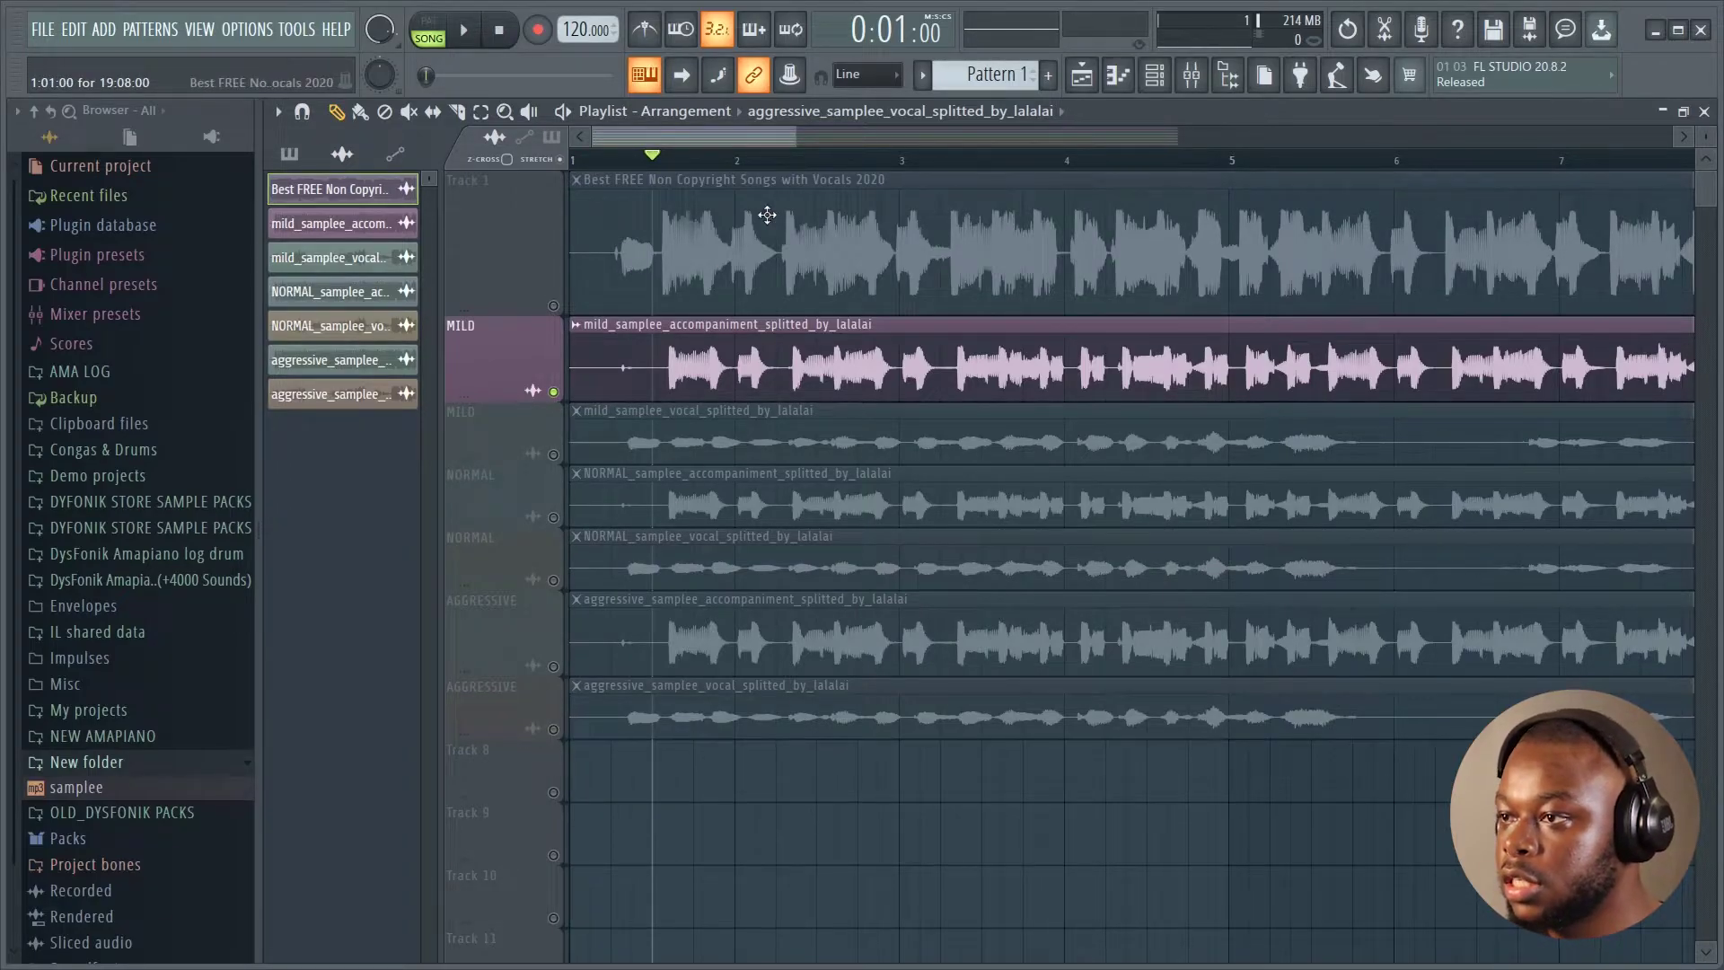
- Play the soloed MILD accompaniment, then stop and return the playhead to the start
drag(795, 141, 929, 142)
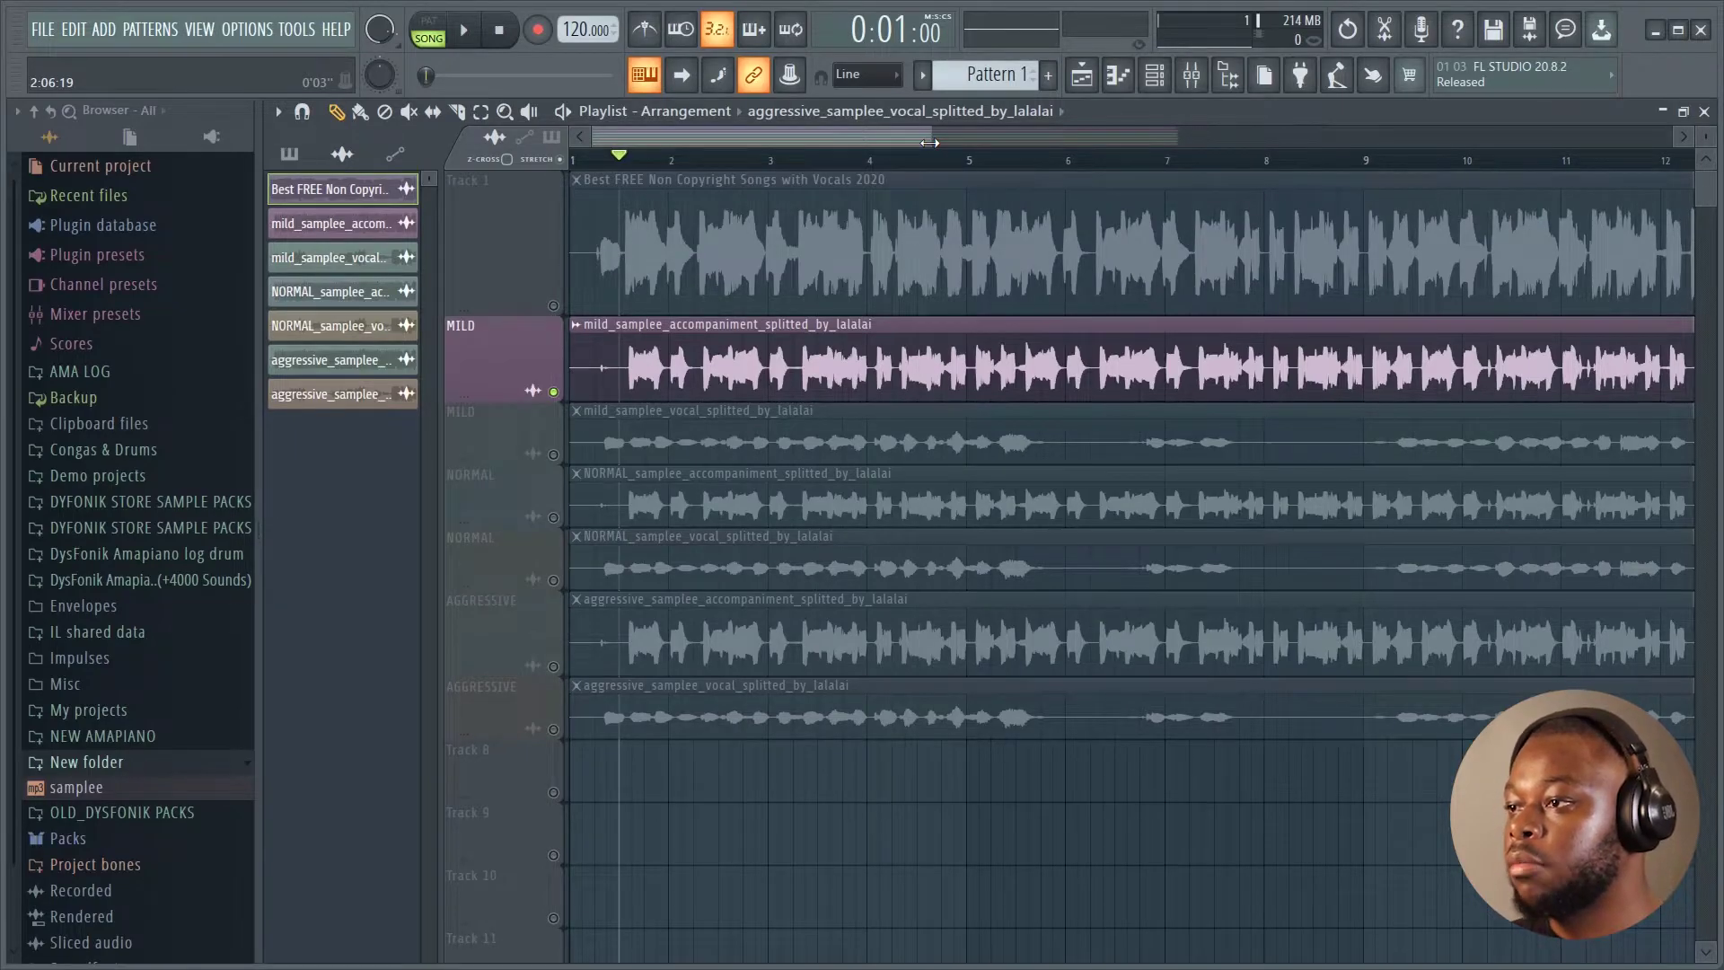
drag(929, 142, 1142, 140)
key(space)
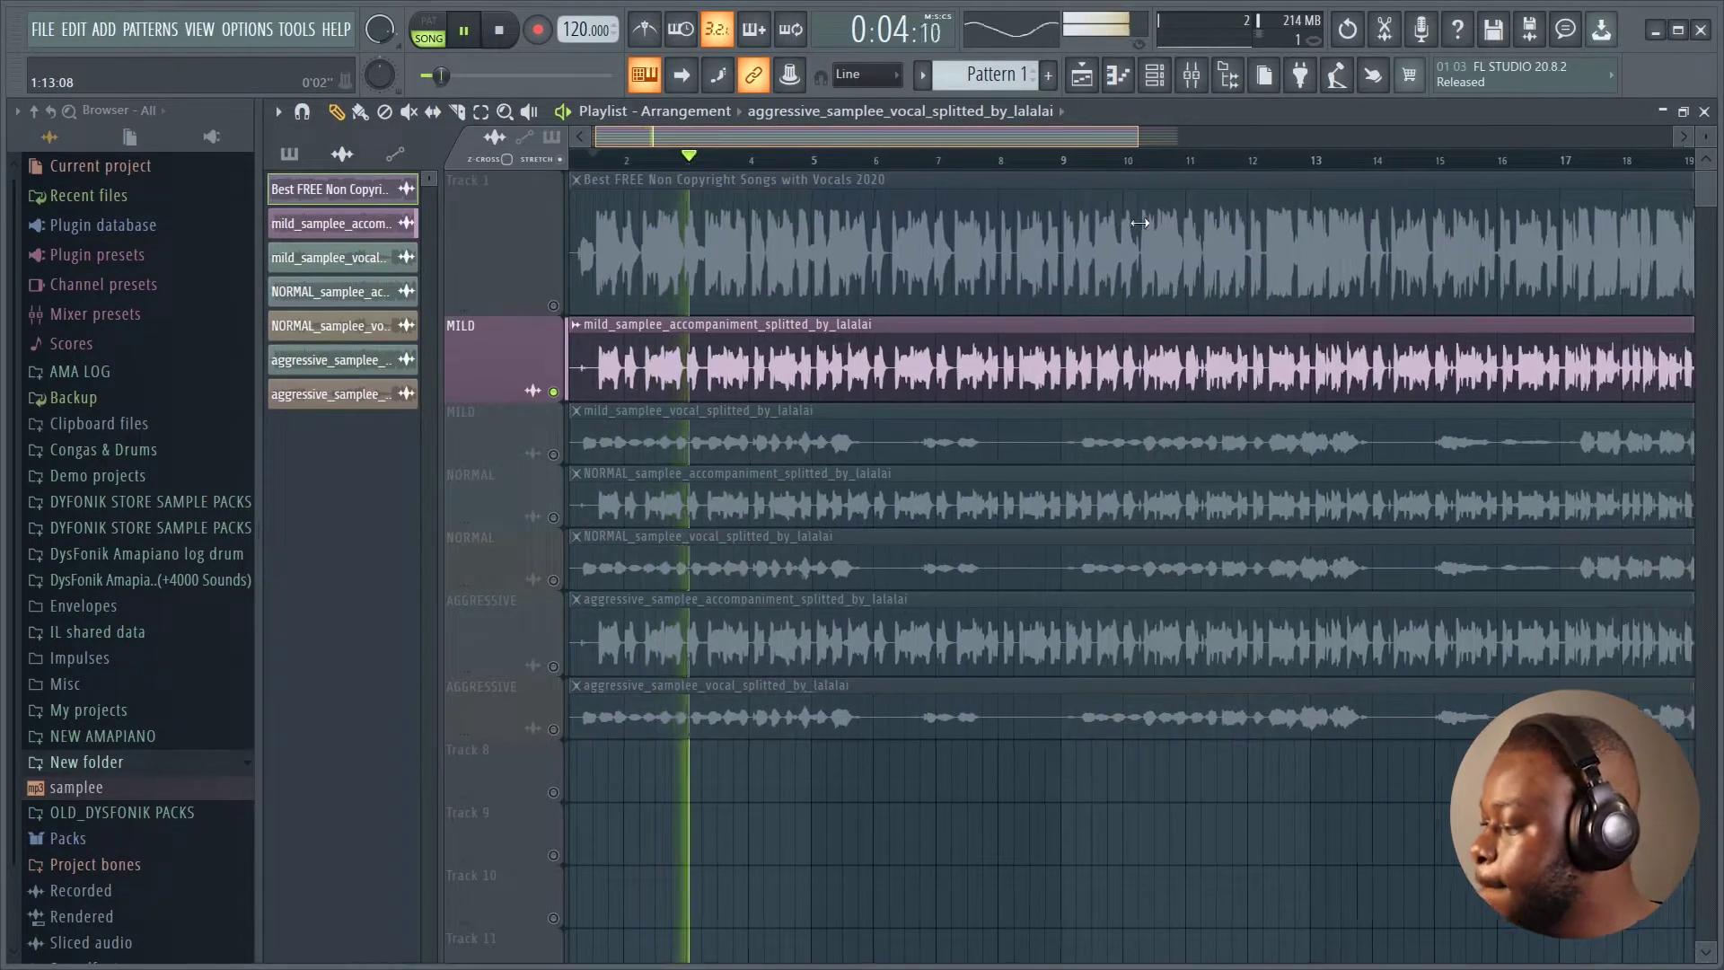
drag(1142, 221, 1157, 144)
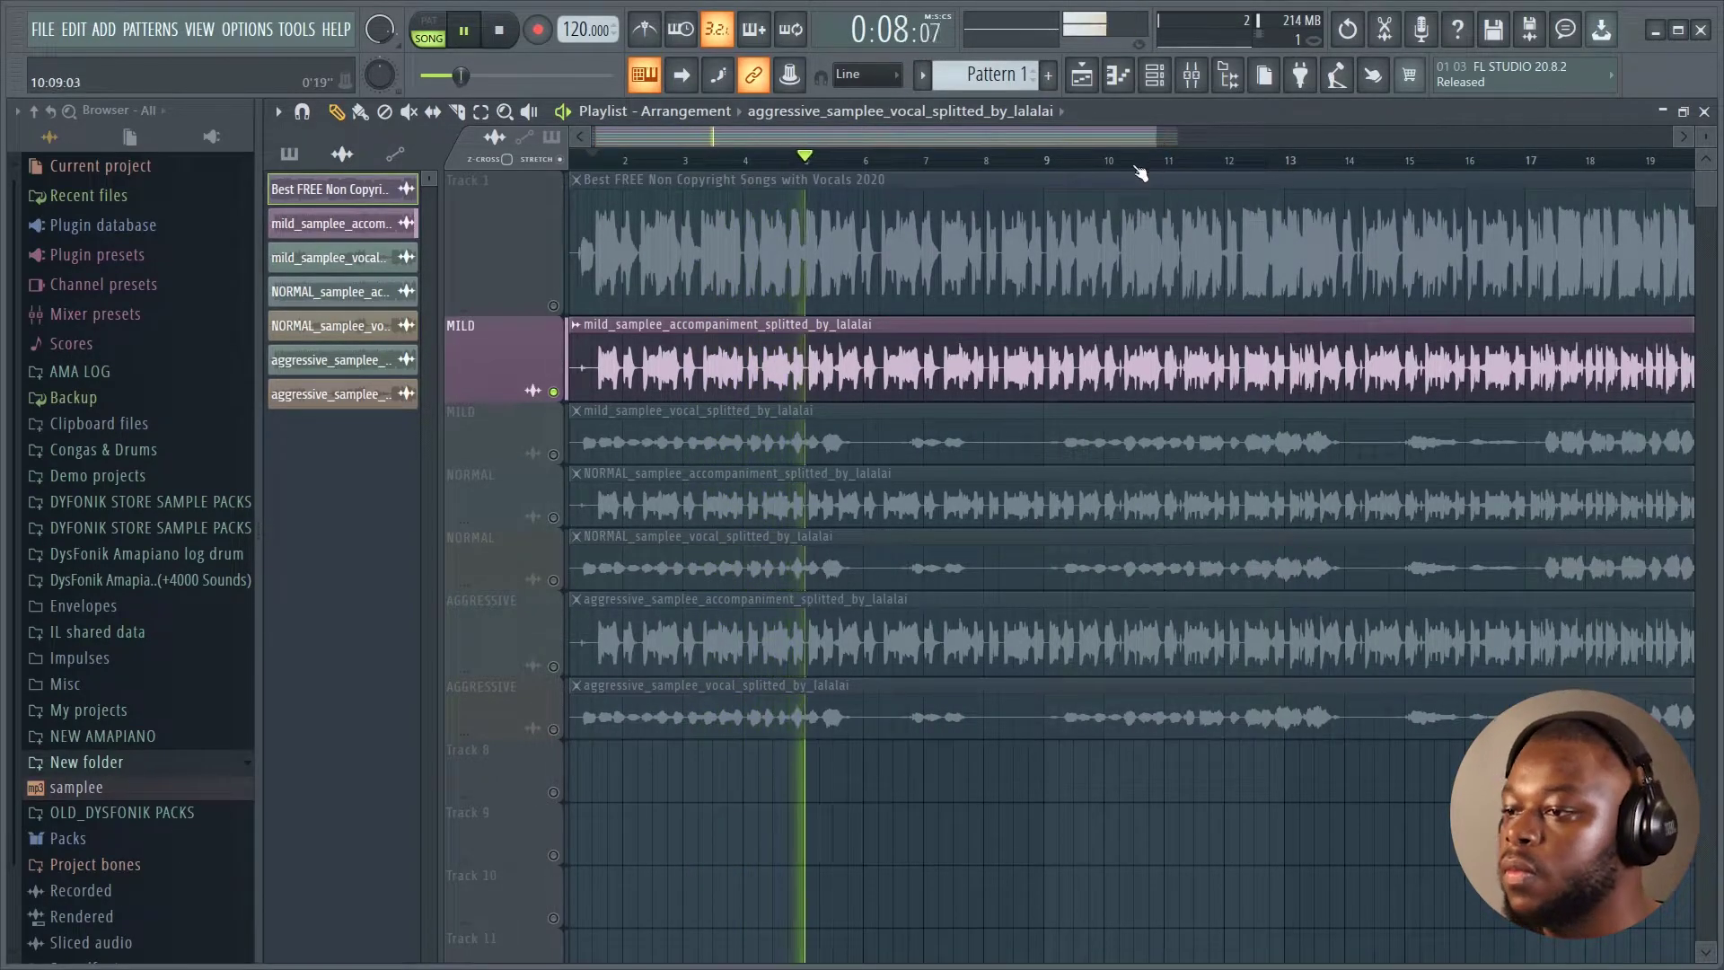
key(space)
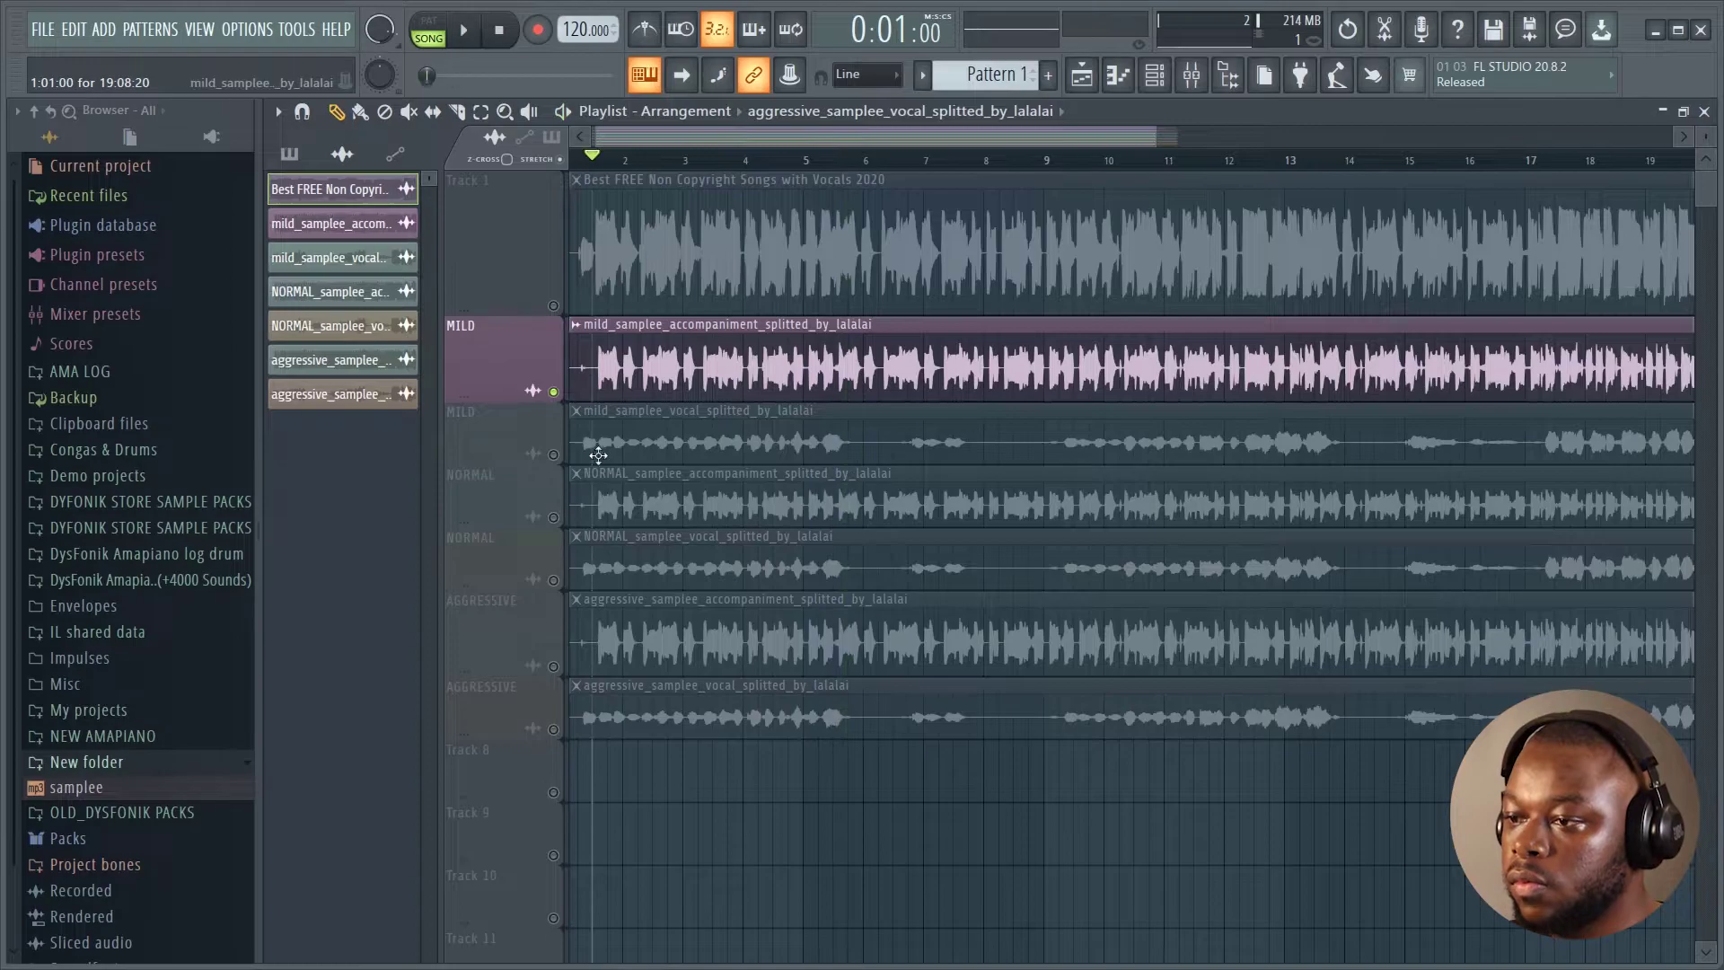
click(579, 162)
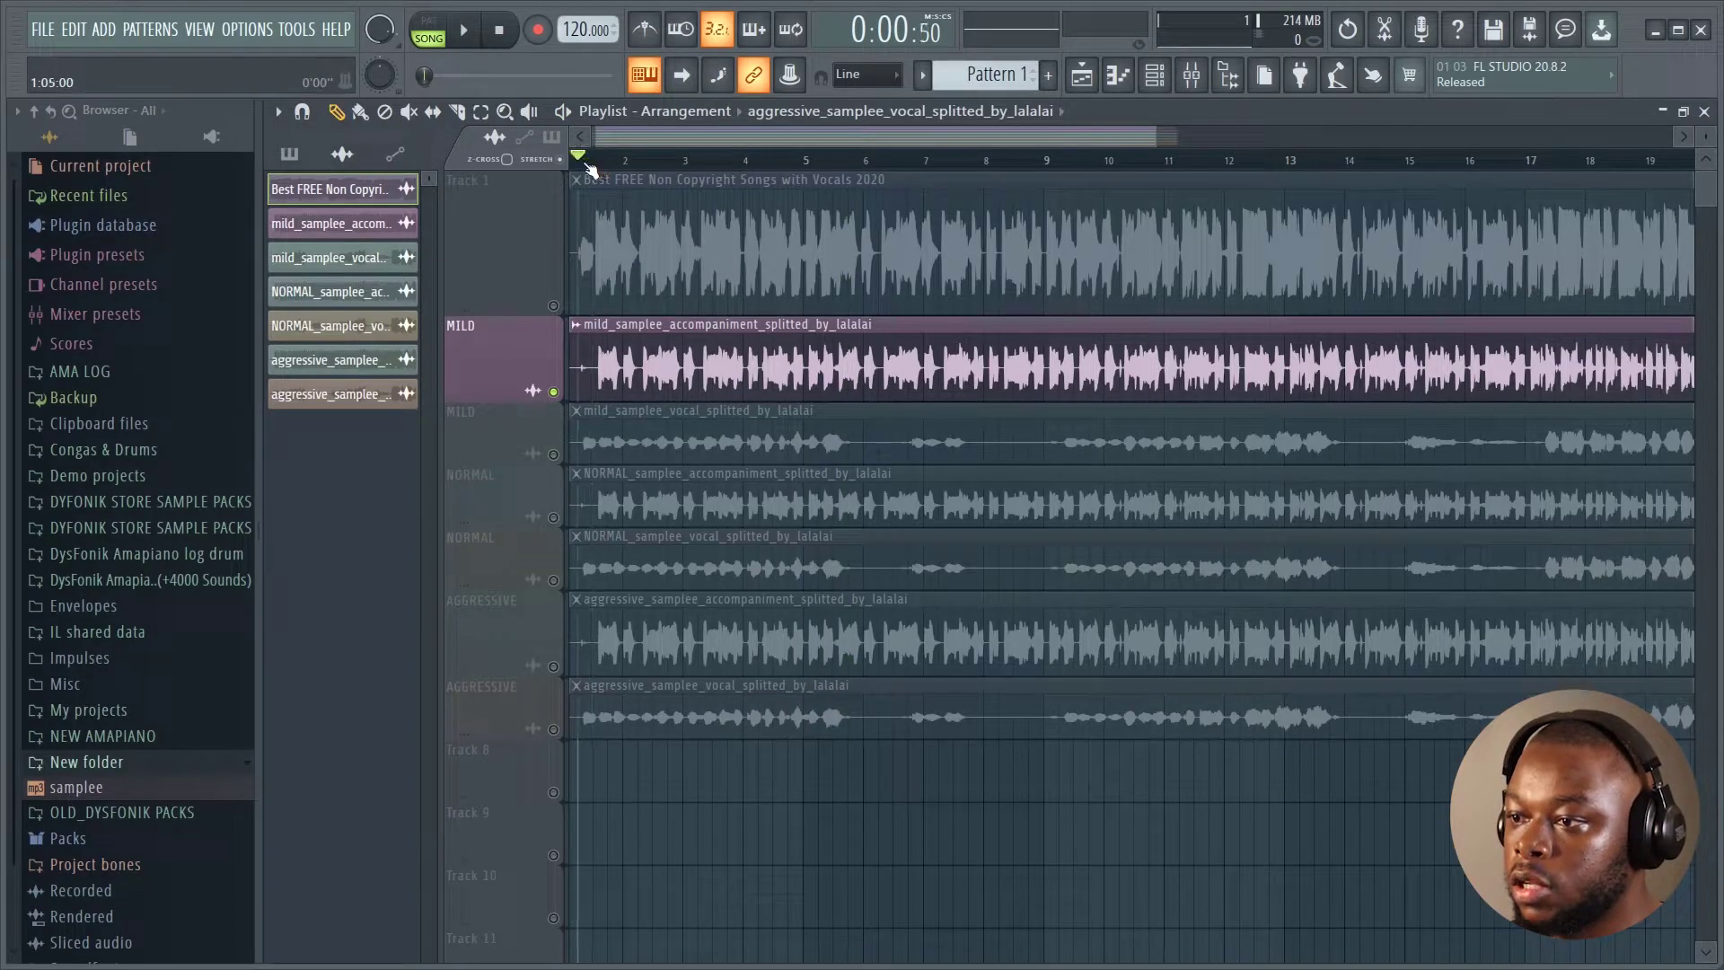
- Solo the MILD vocal track and play it, jumping ahead to around bar 15
right_click(554, 455)
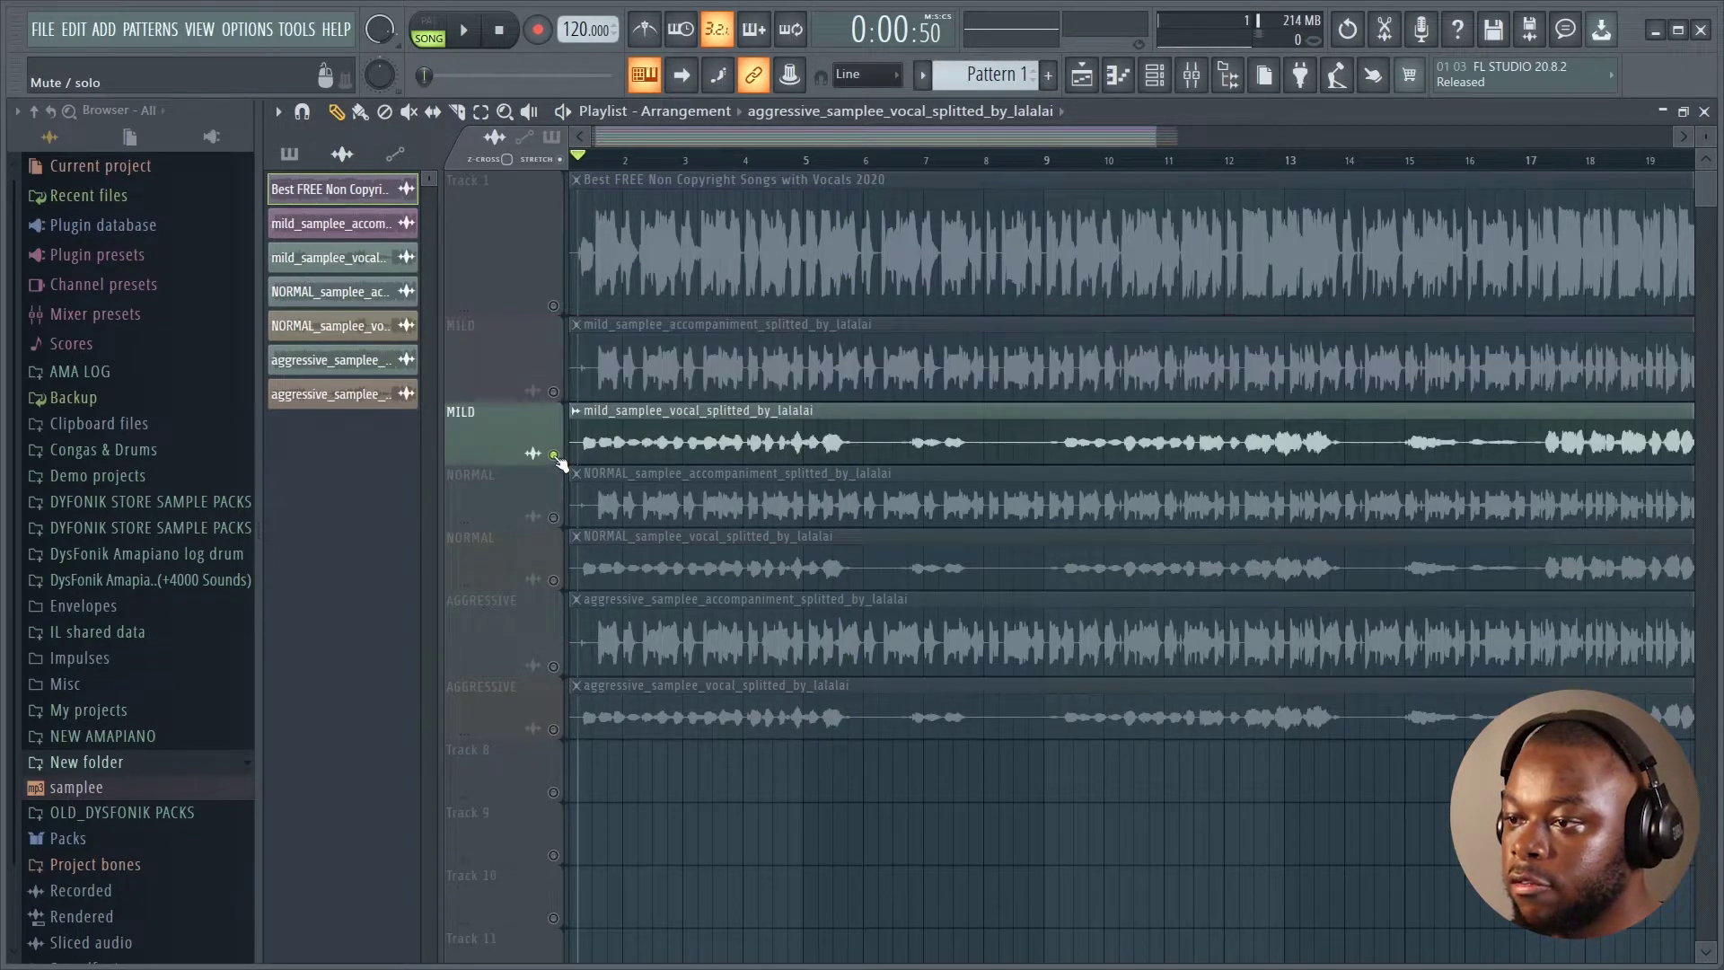
key(space)
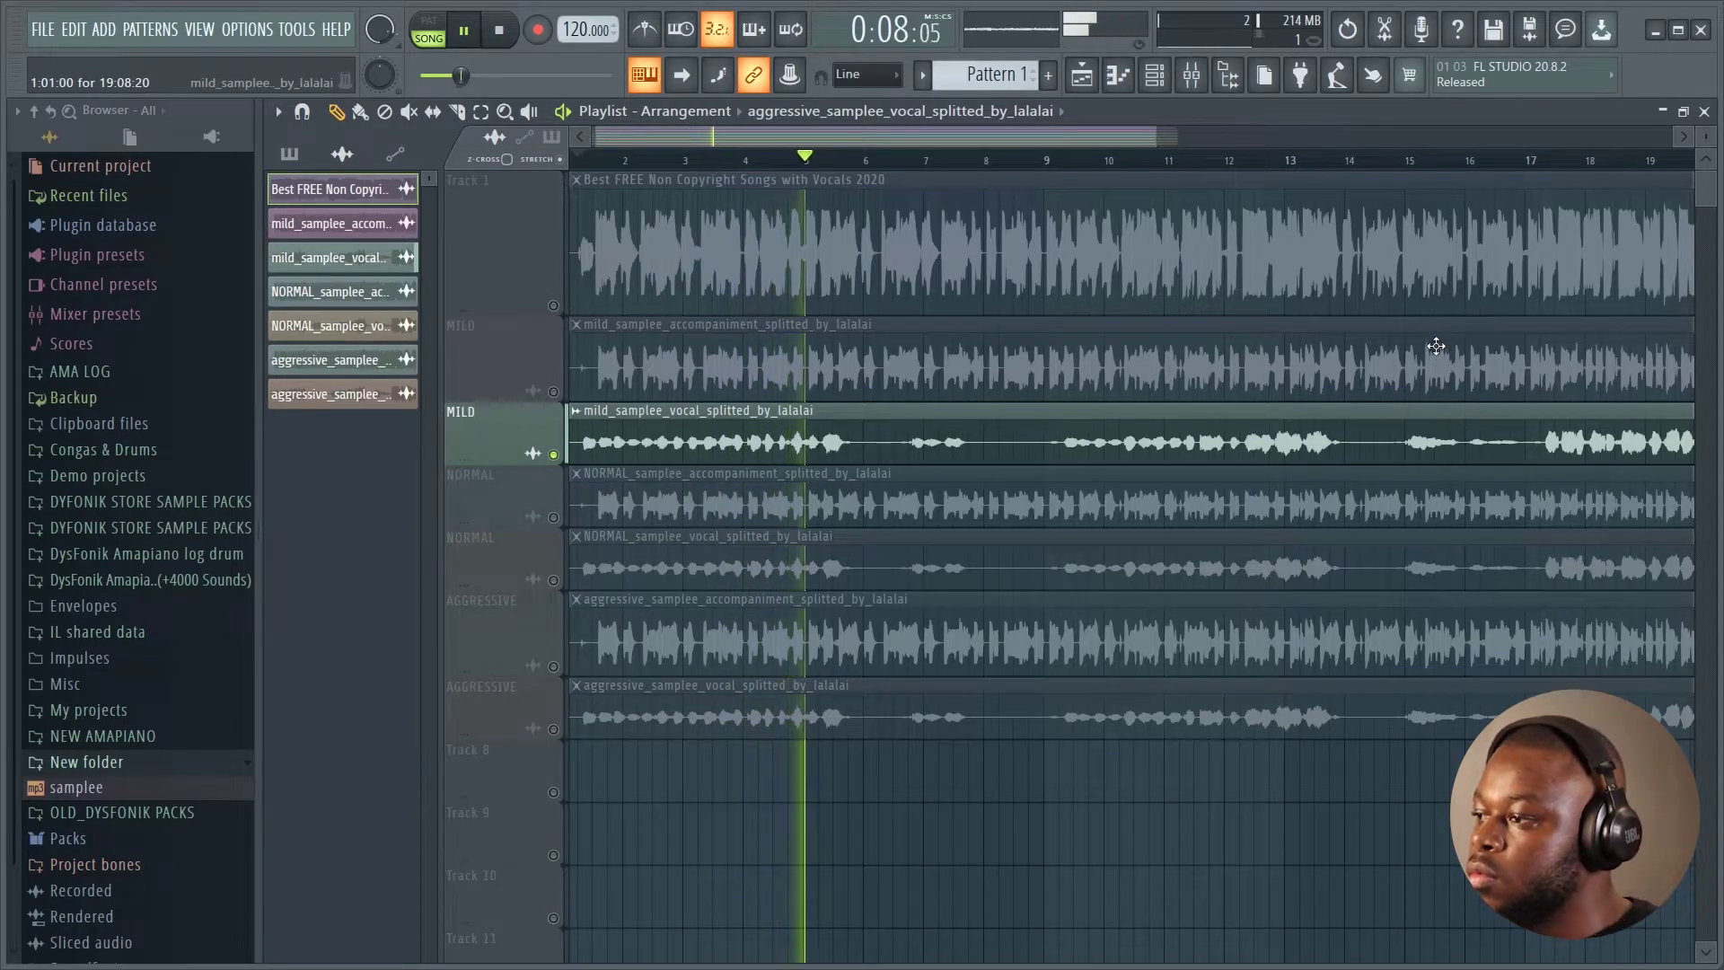
click(1399, 166)
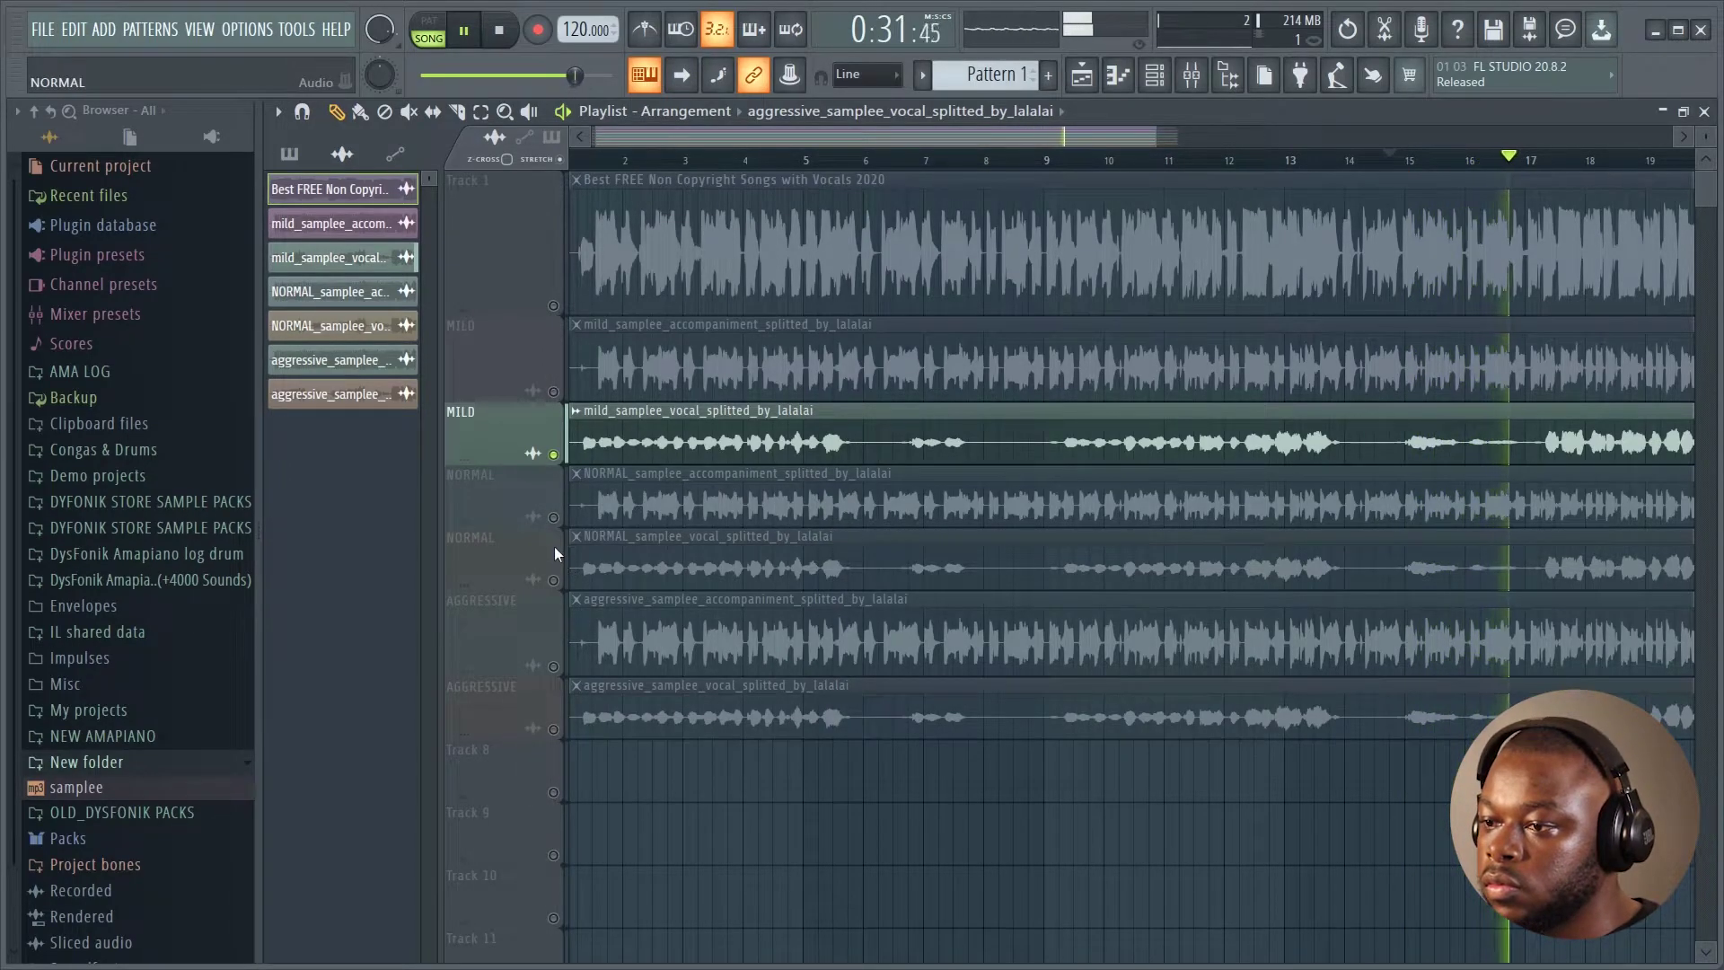
key(space)
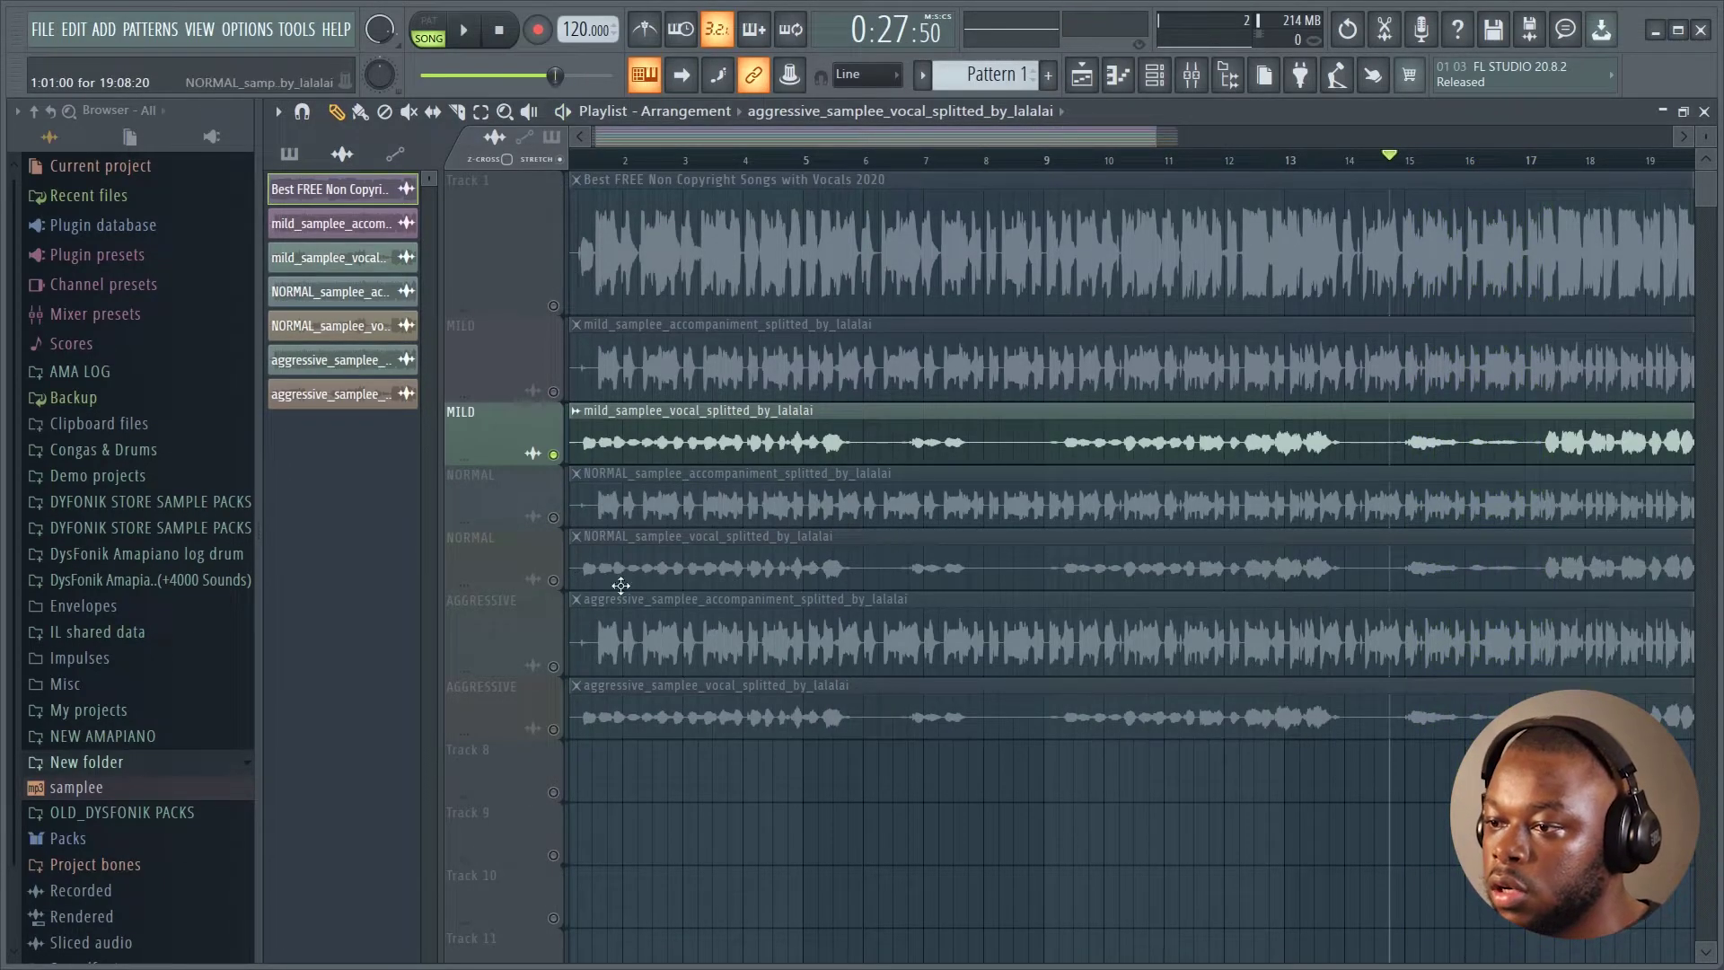
- Play the soloed NORMAL accompaniment from the start, then solo the NORMAL vocal
right_click(554, 518)
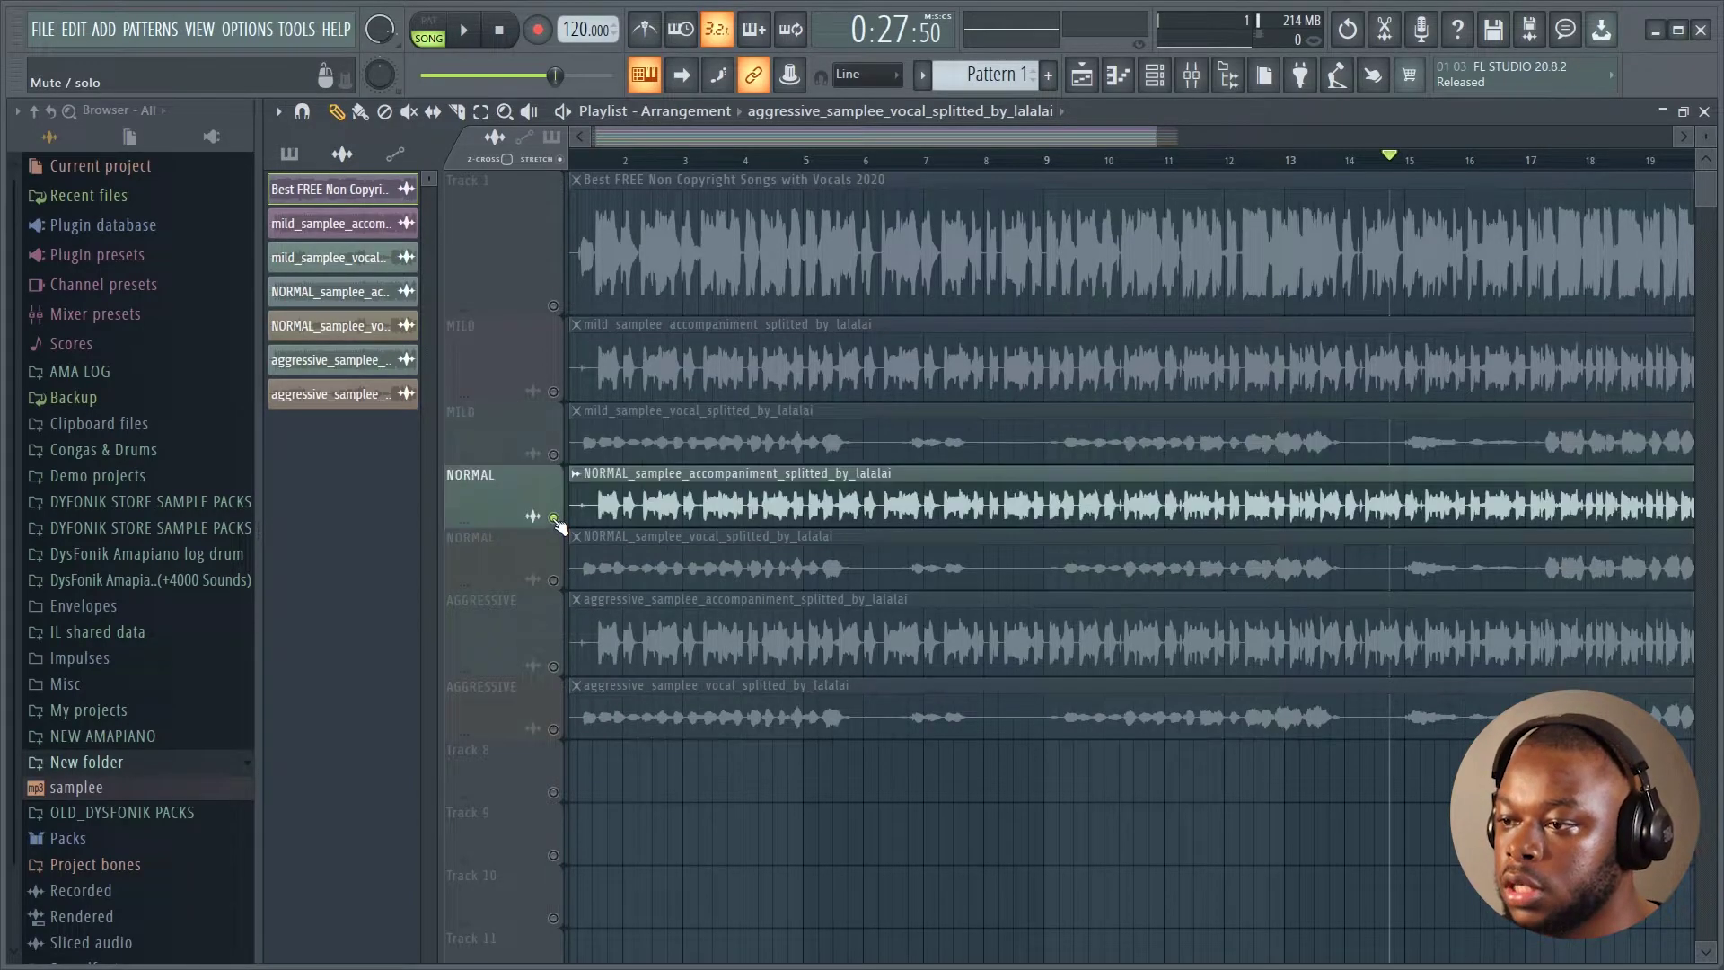
click(600, 164)
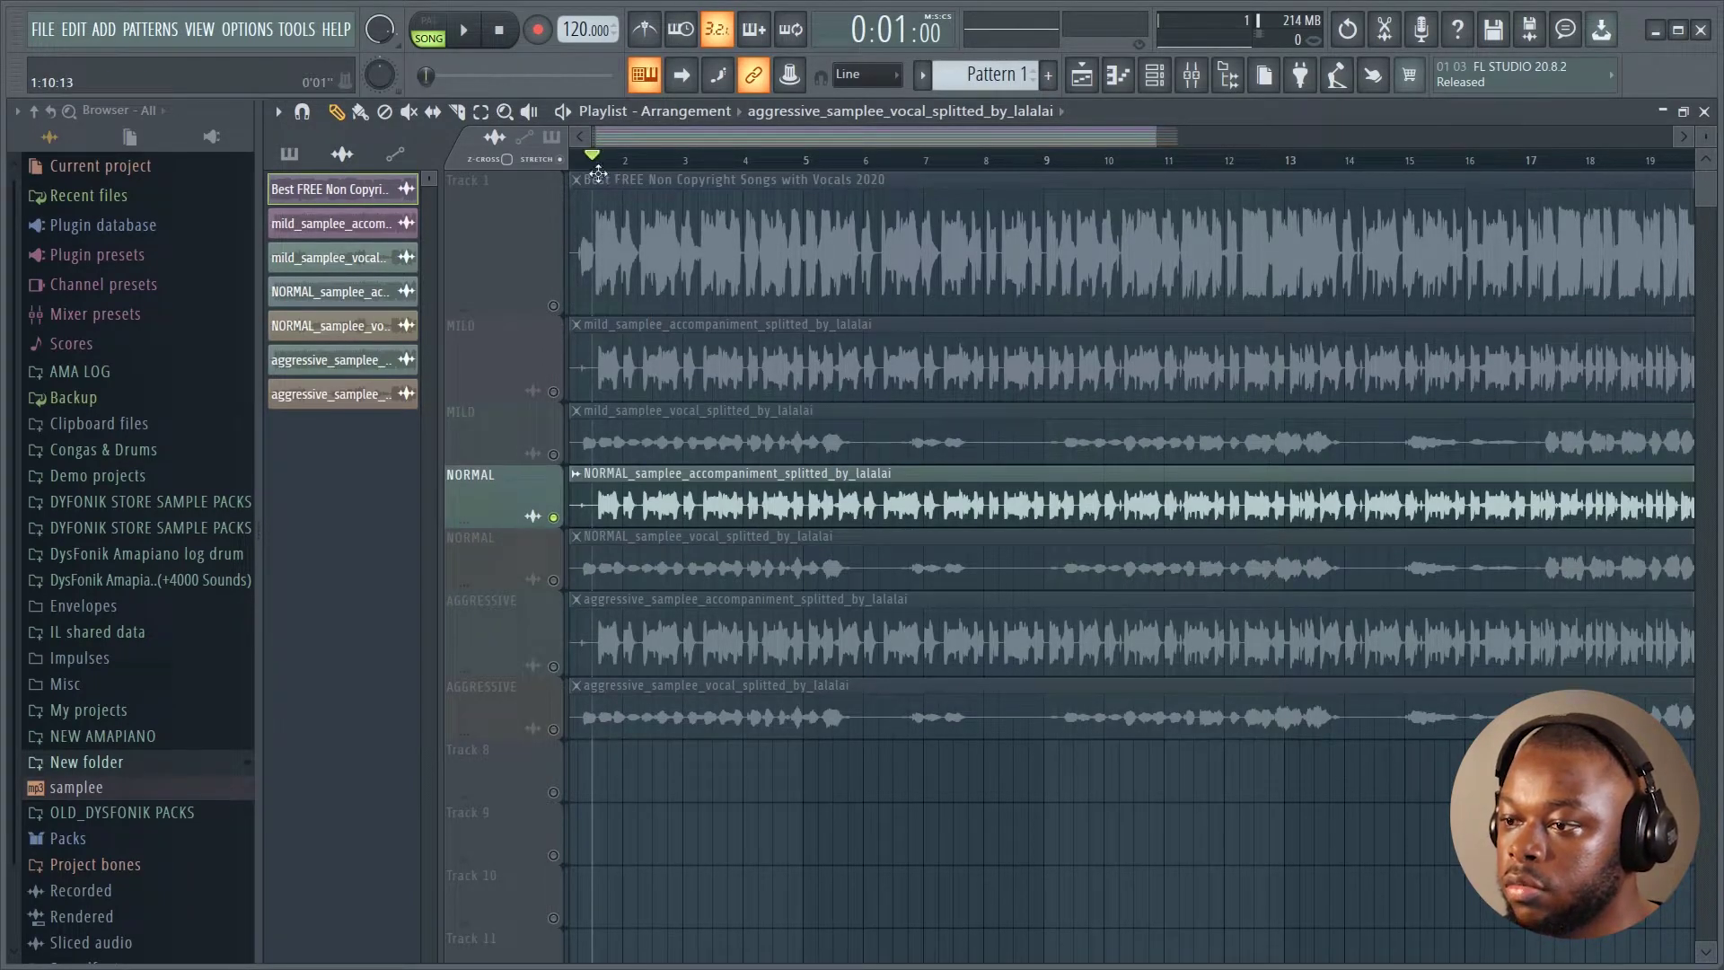
key(space)
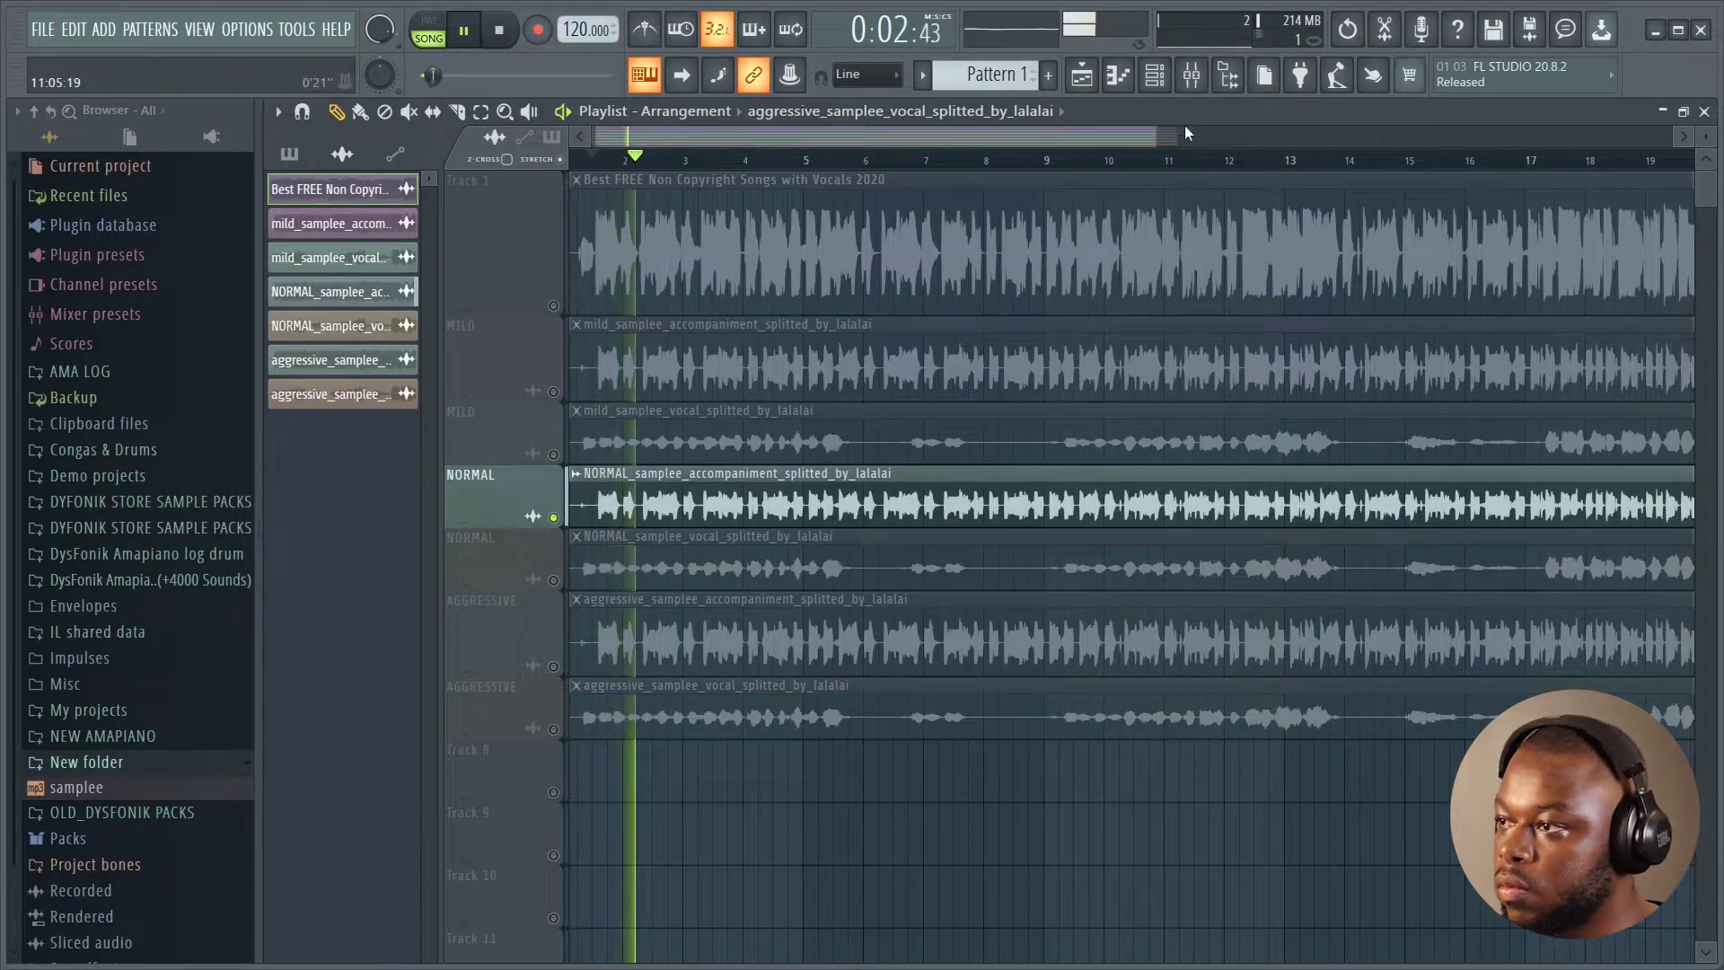
drag(1172, 134, 1080, 158)
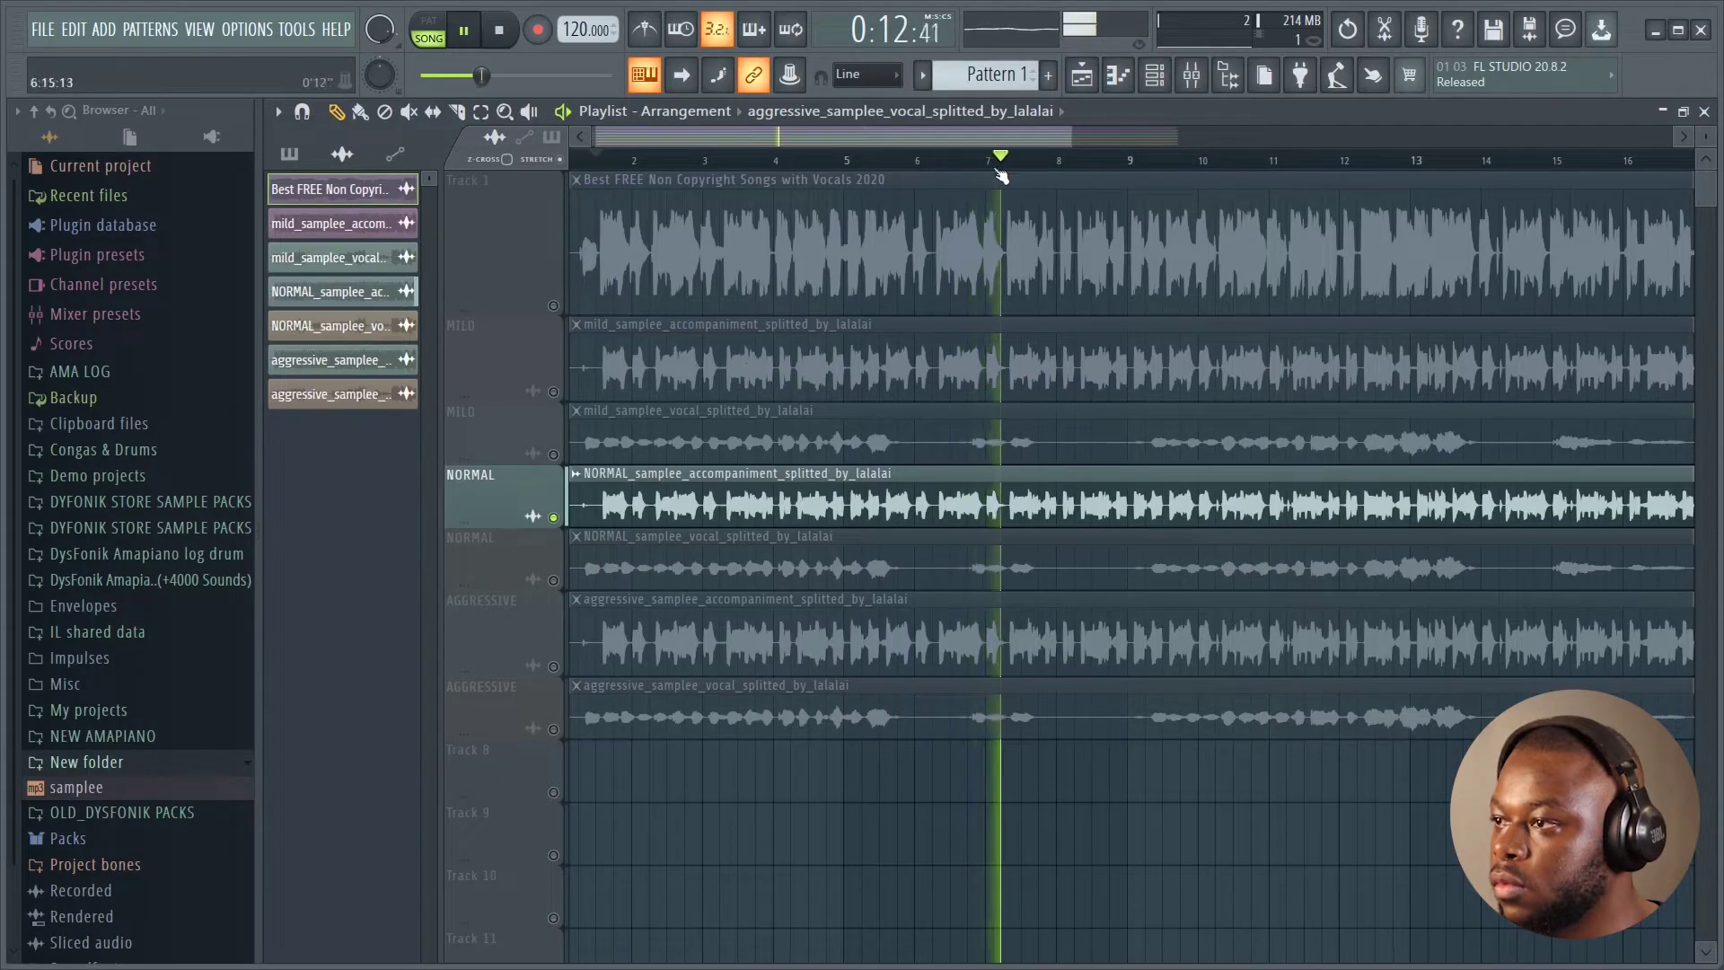
drag(1071, 158, 1293, 161)
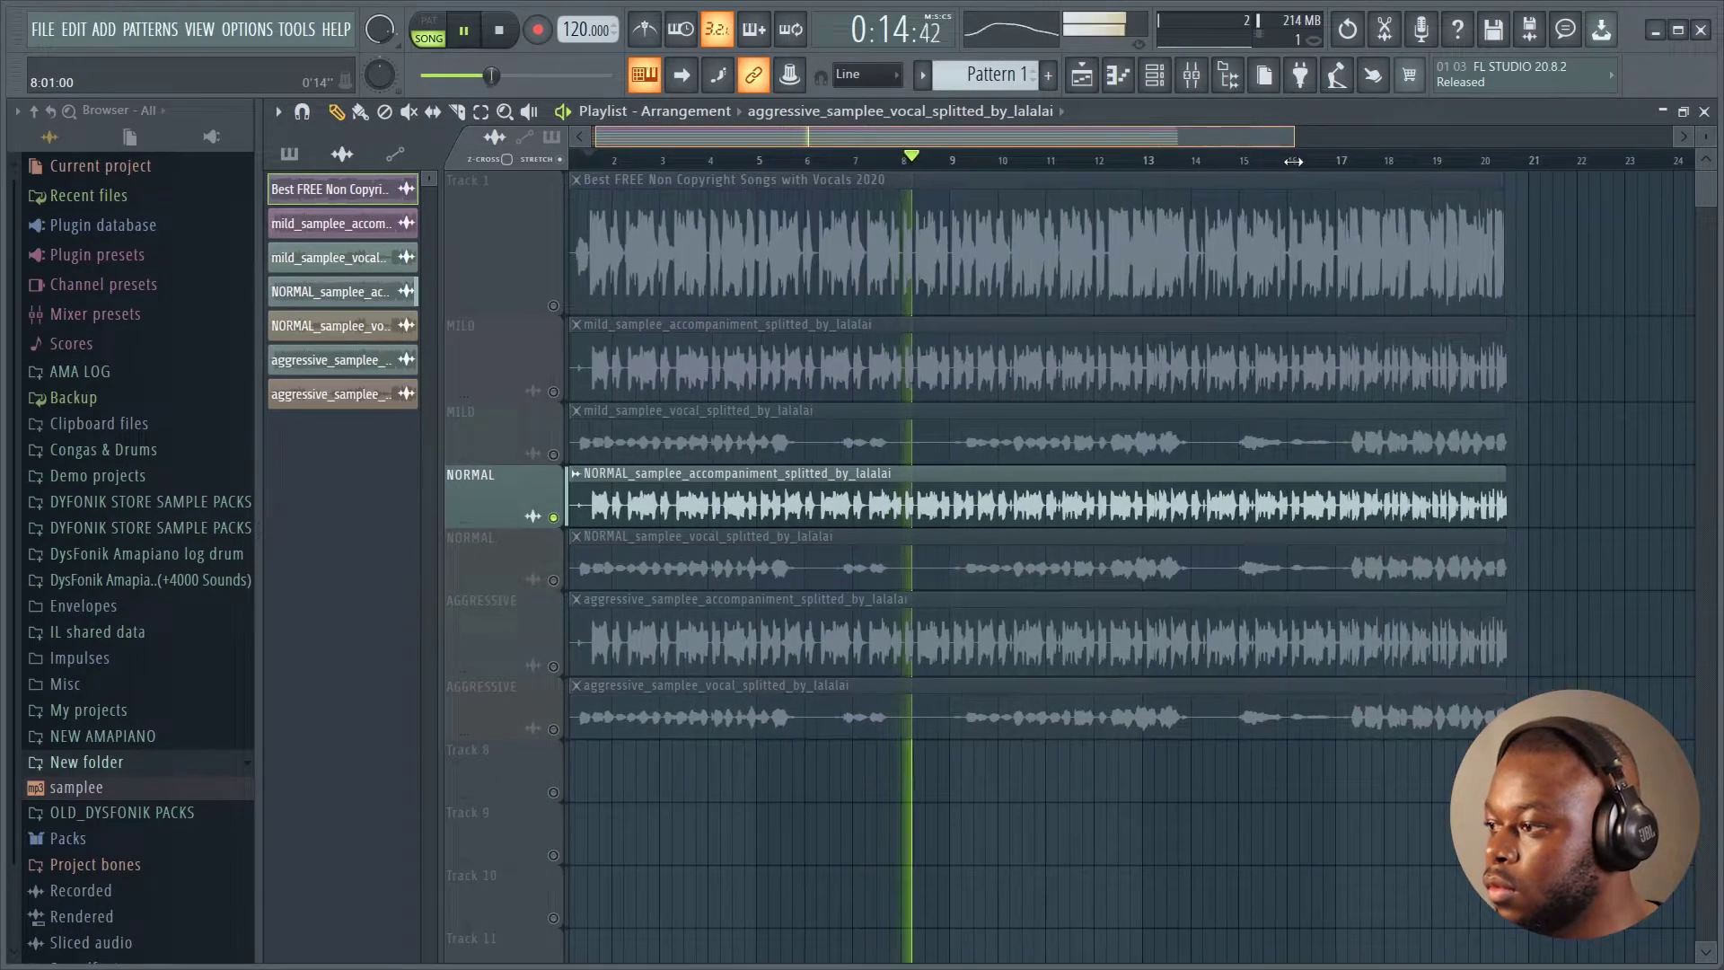
key(space)
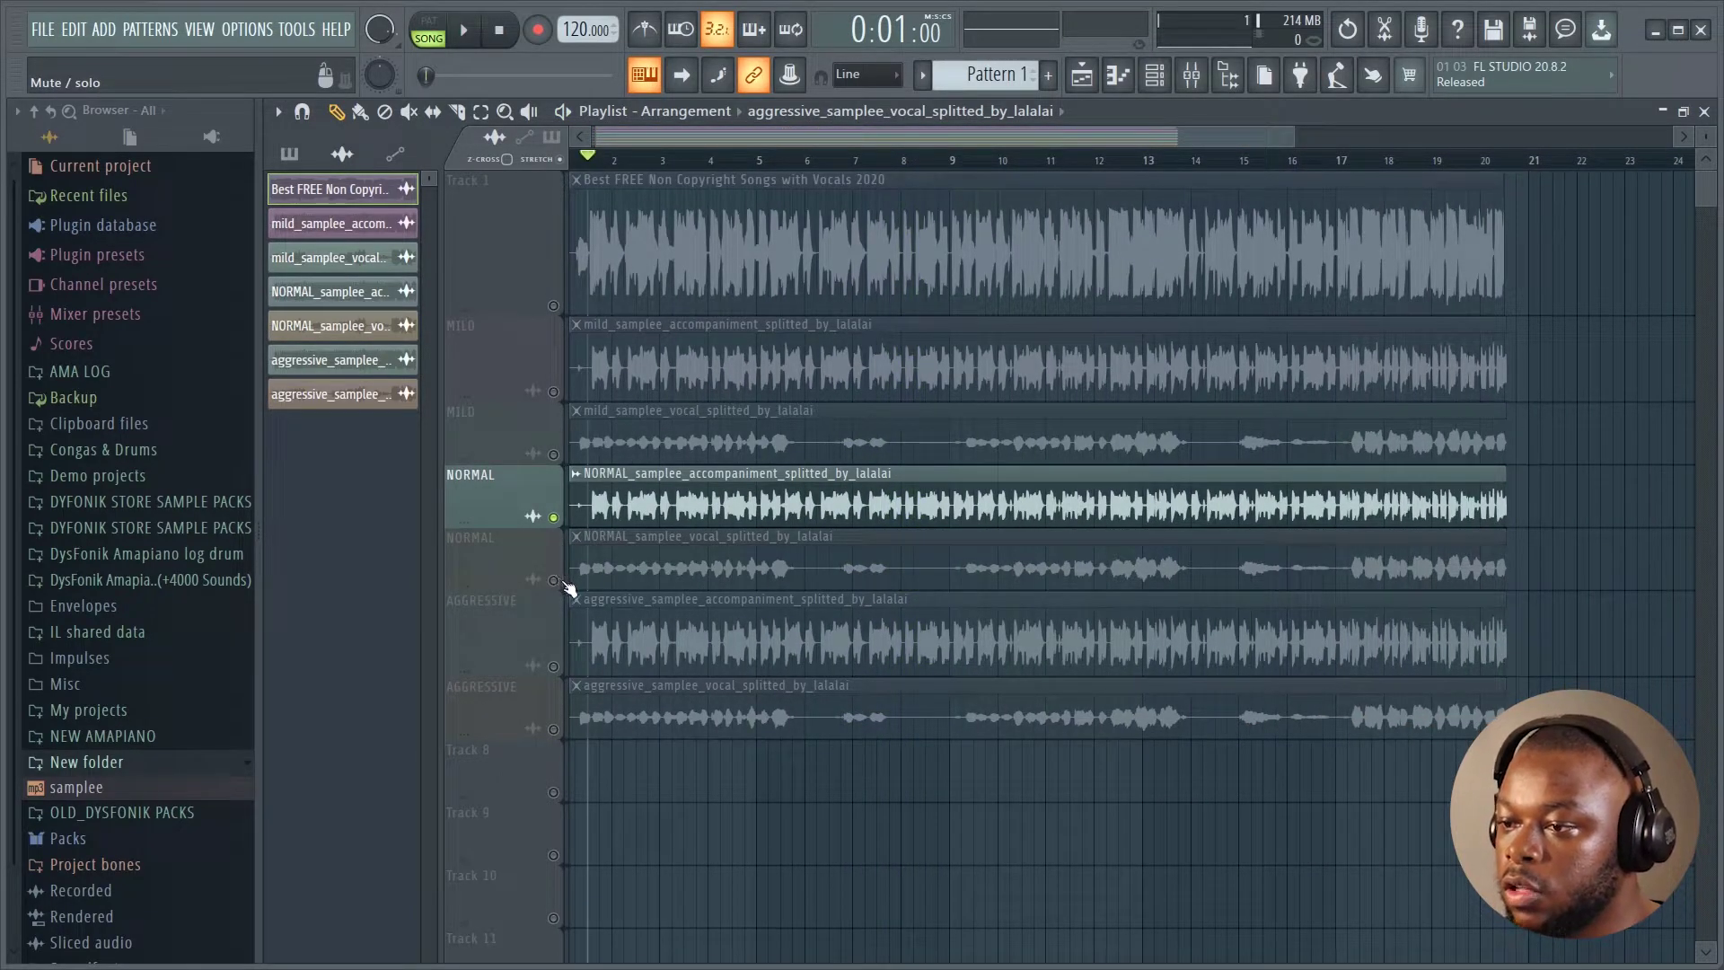
right_click(552, 580)
- Play the NORMAL vocal briefly, then replay it from just after bar 17
click(577, 160)
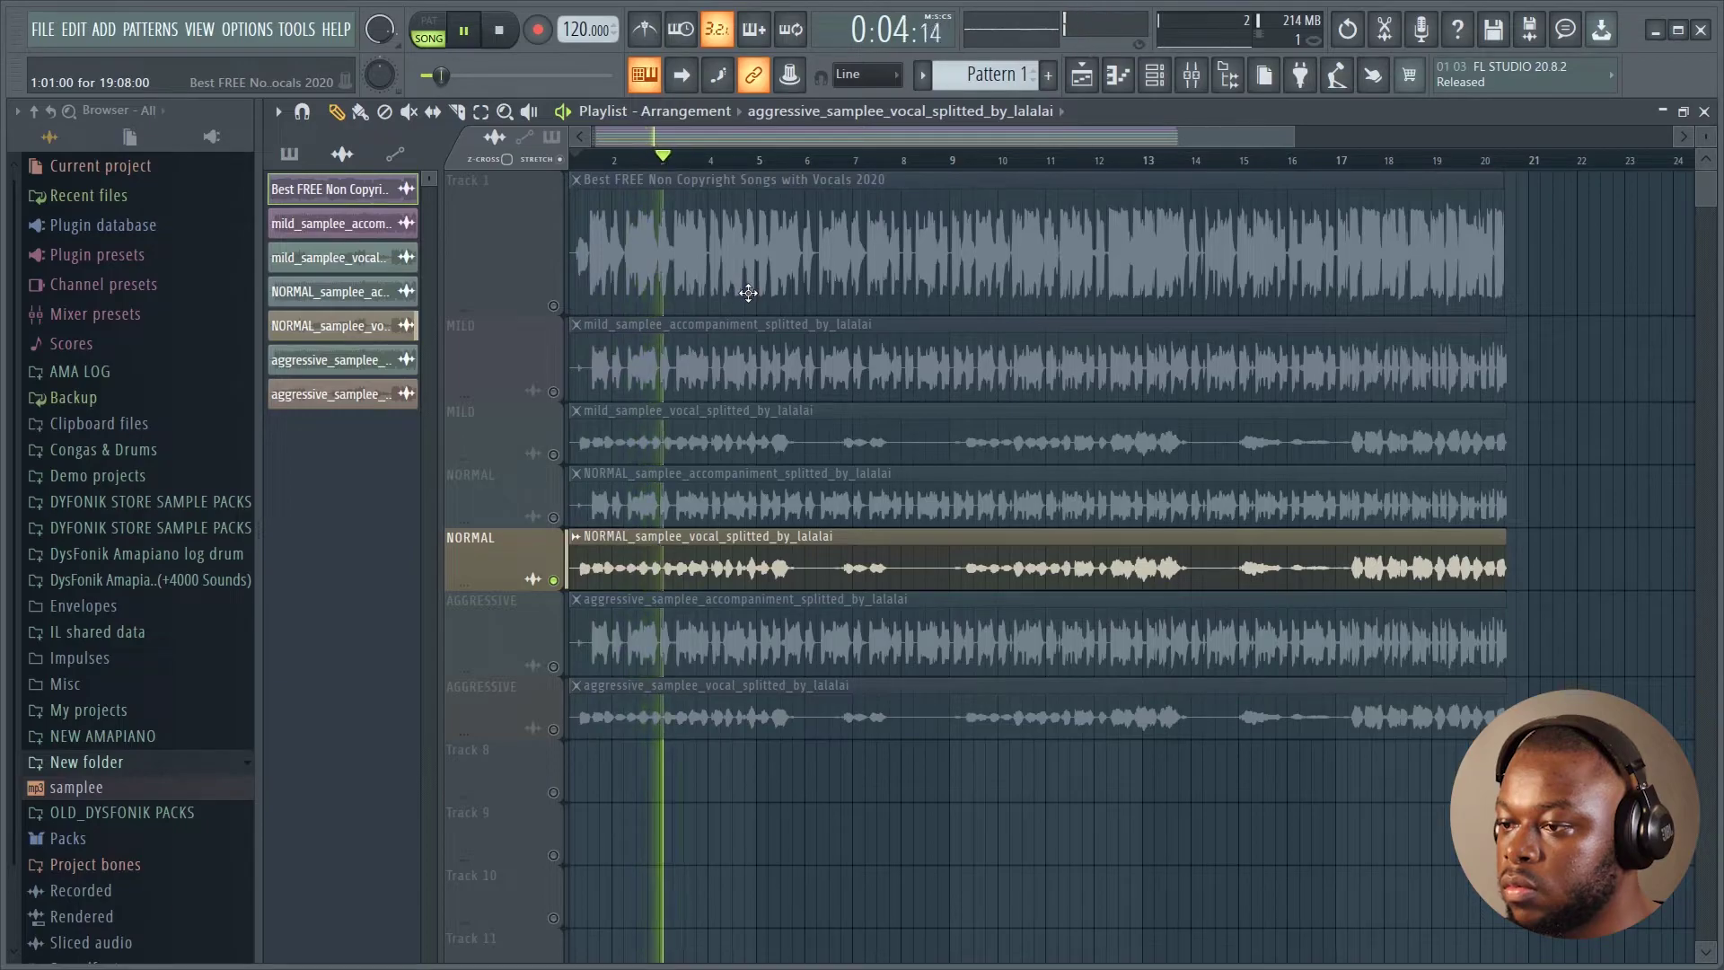
key(space)
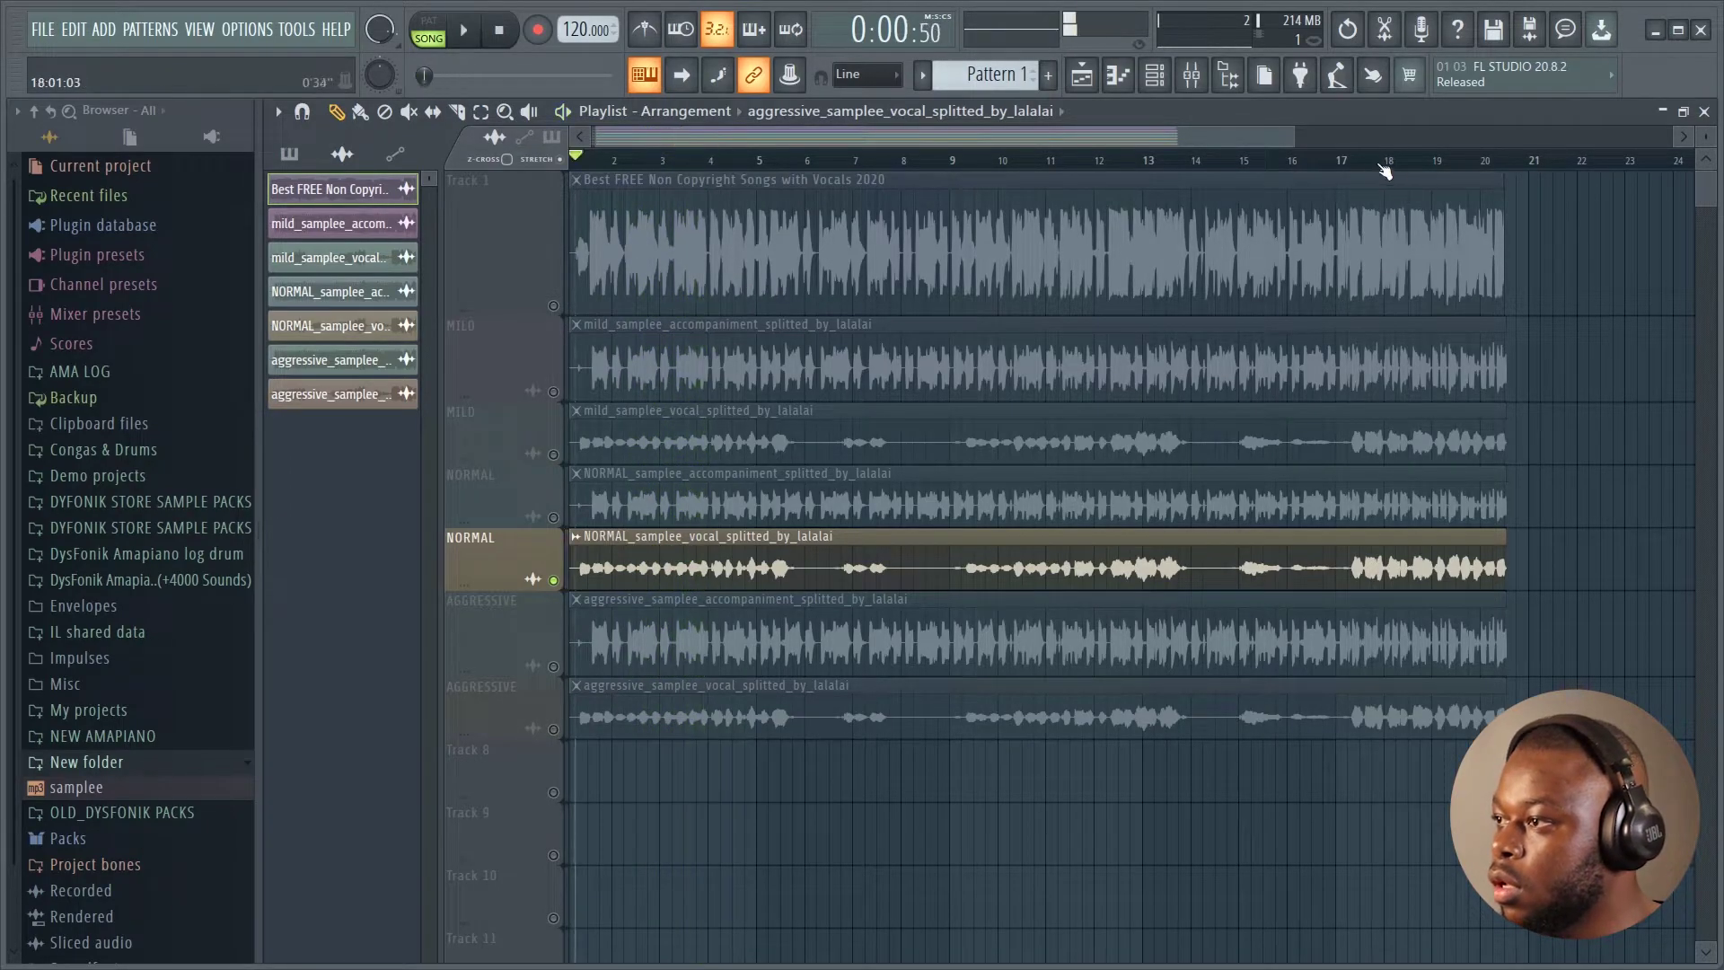
click(1340, 162)
click(1356, 167)
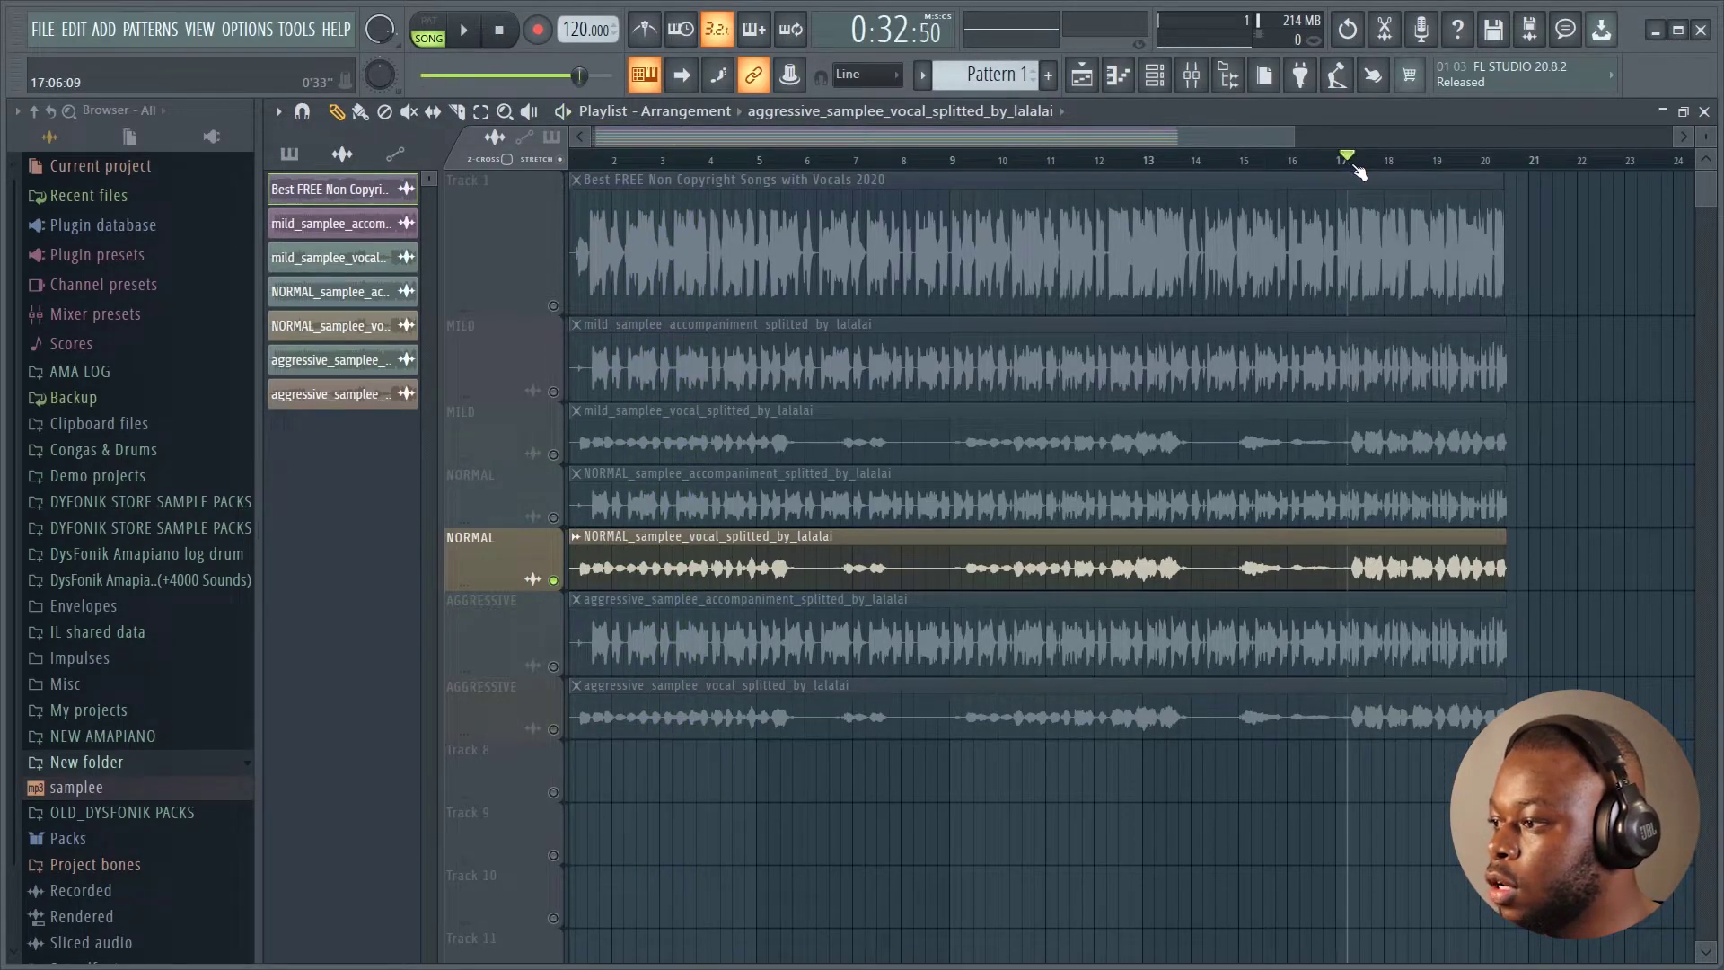
key(space)
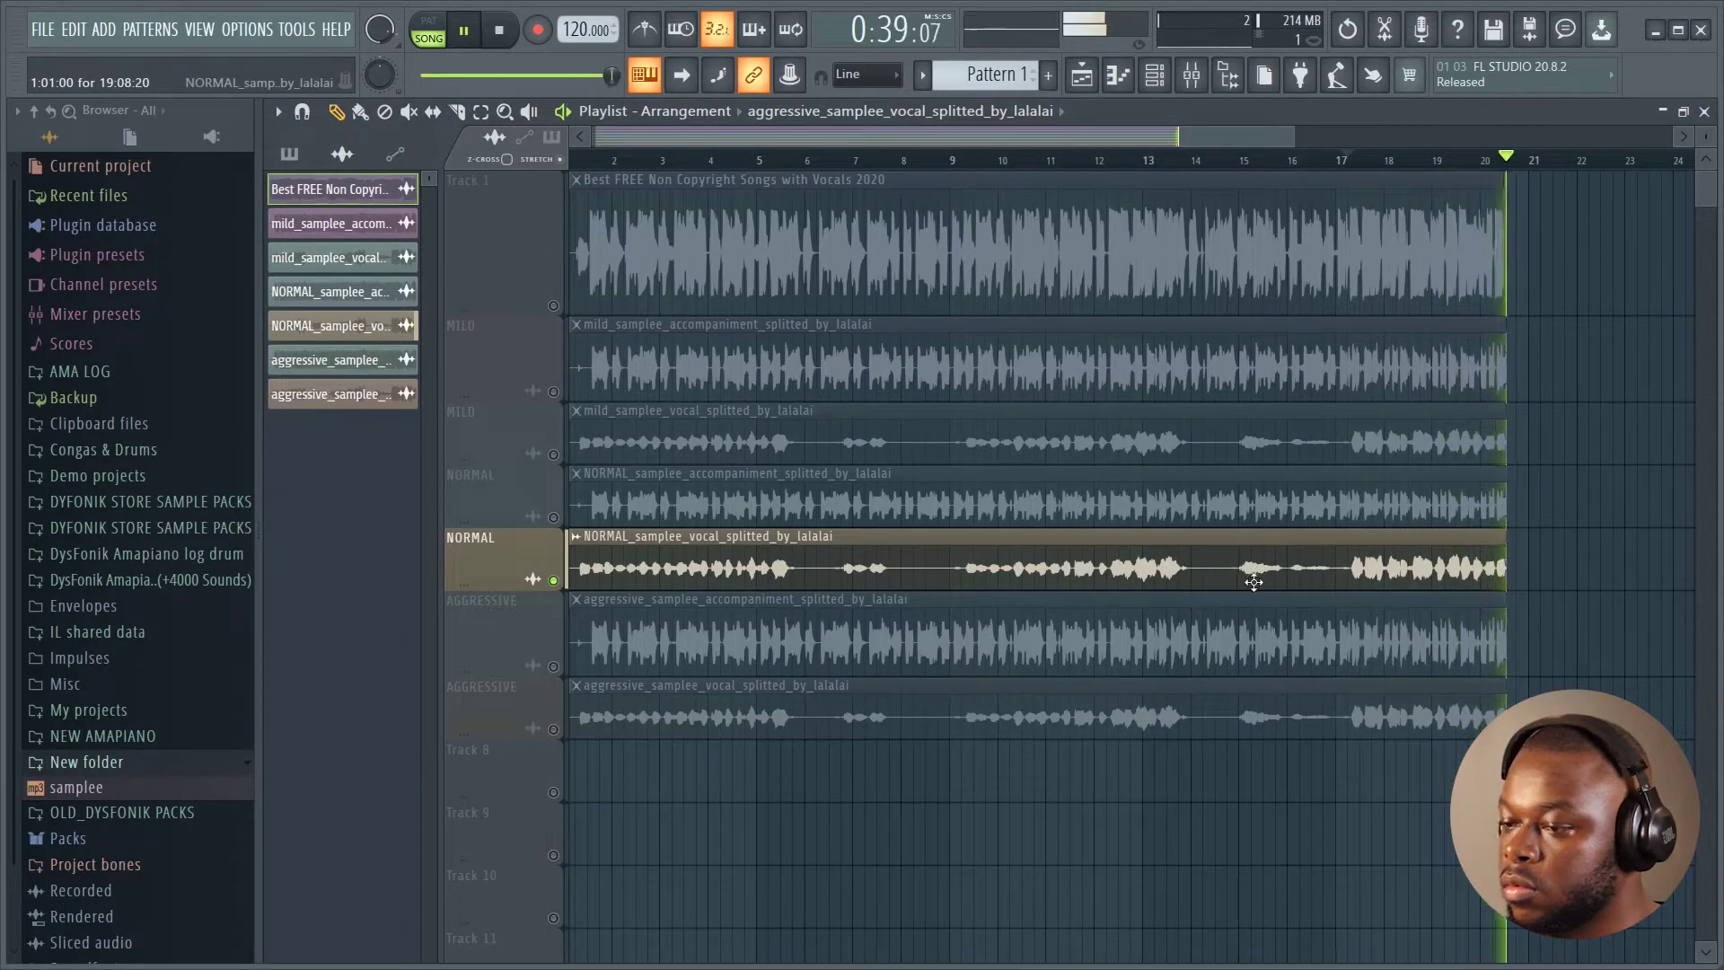
key(space)
- Play the soloed AGGRESSIVE accompaniment from bar 17, then solo the AGGRESSIVE vocal
click(553, 668)
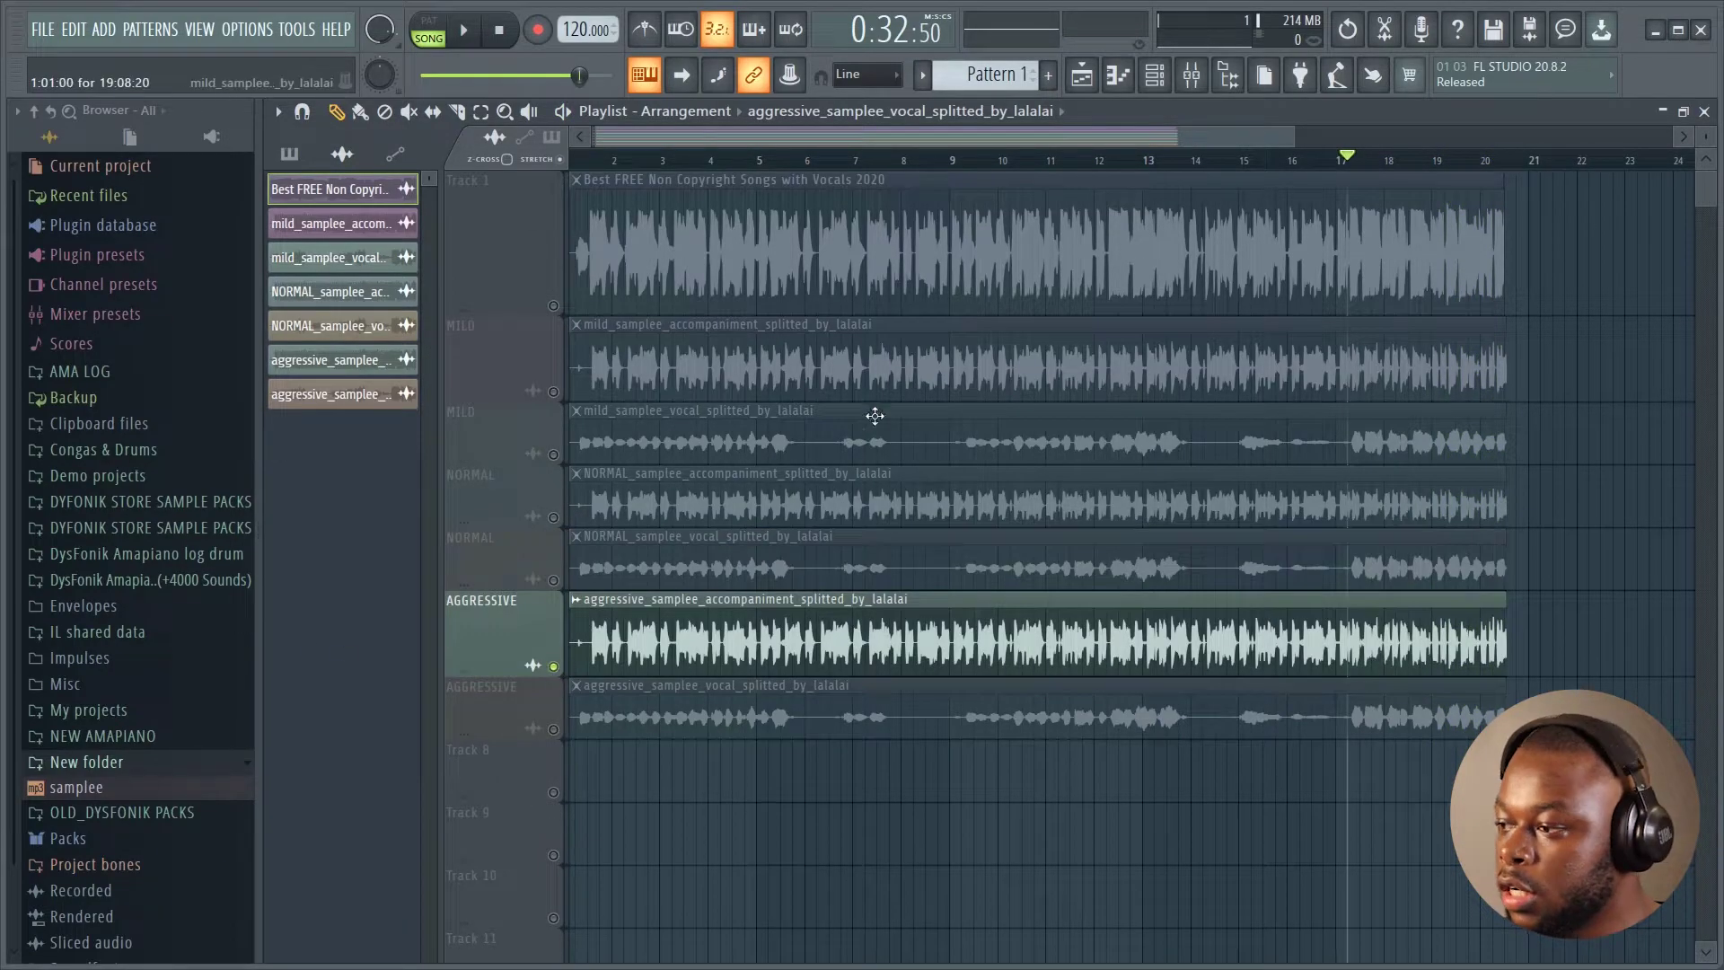
click(1341, 161)
key(space)
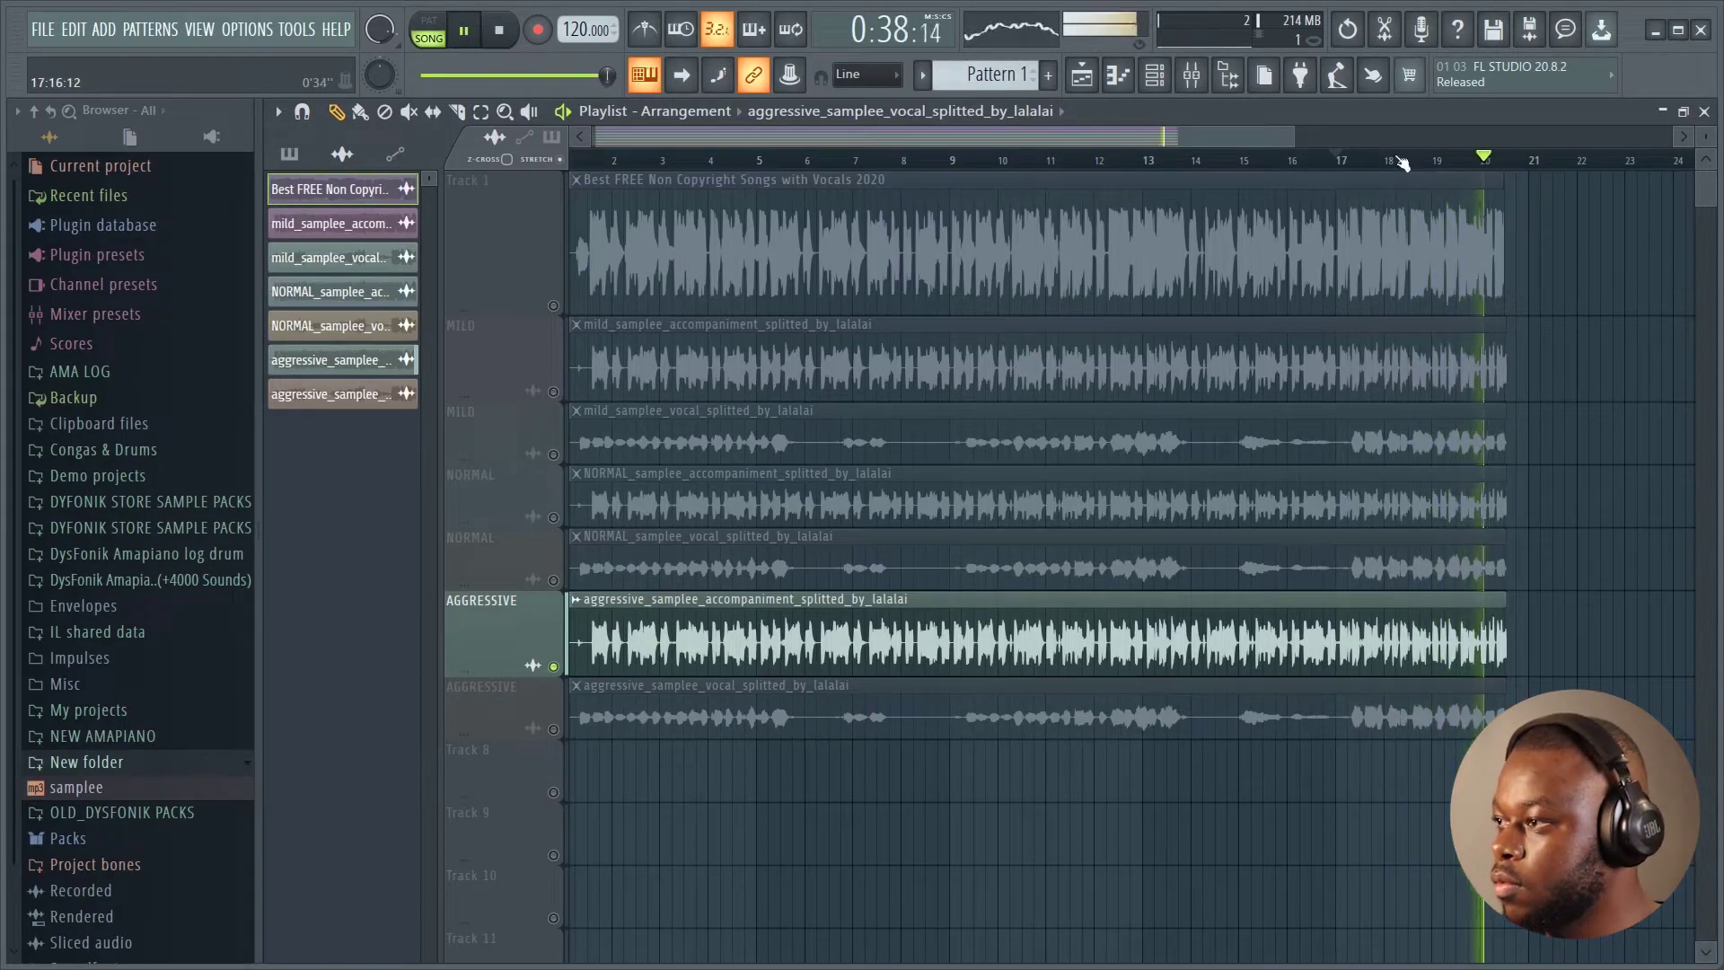
key(space)
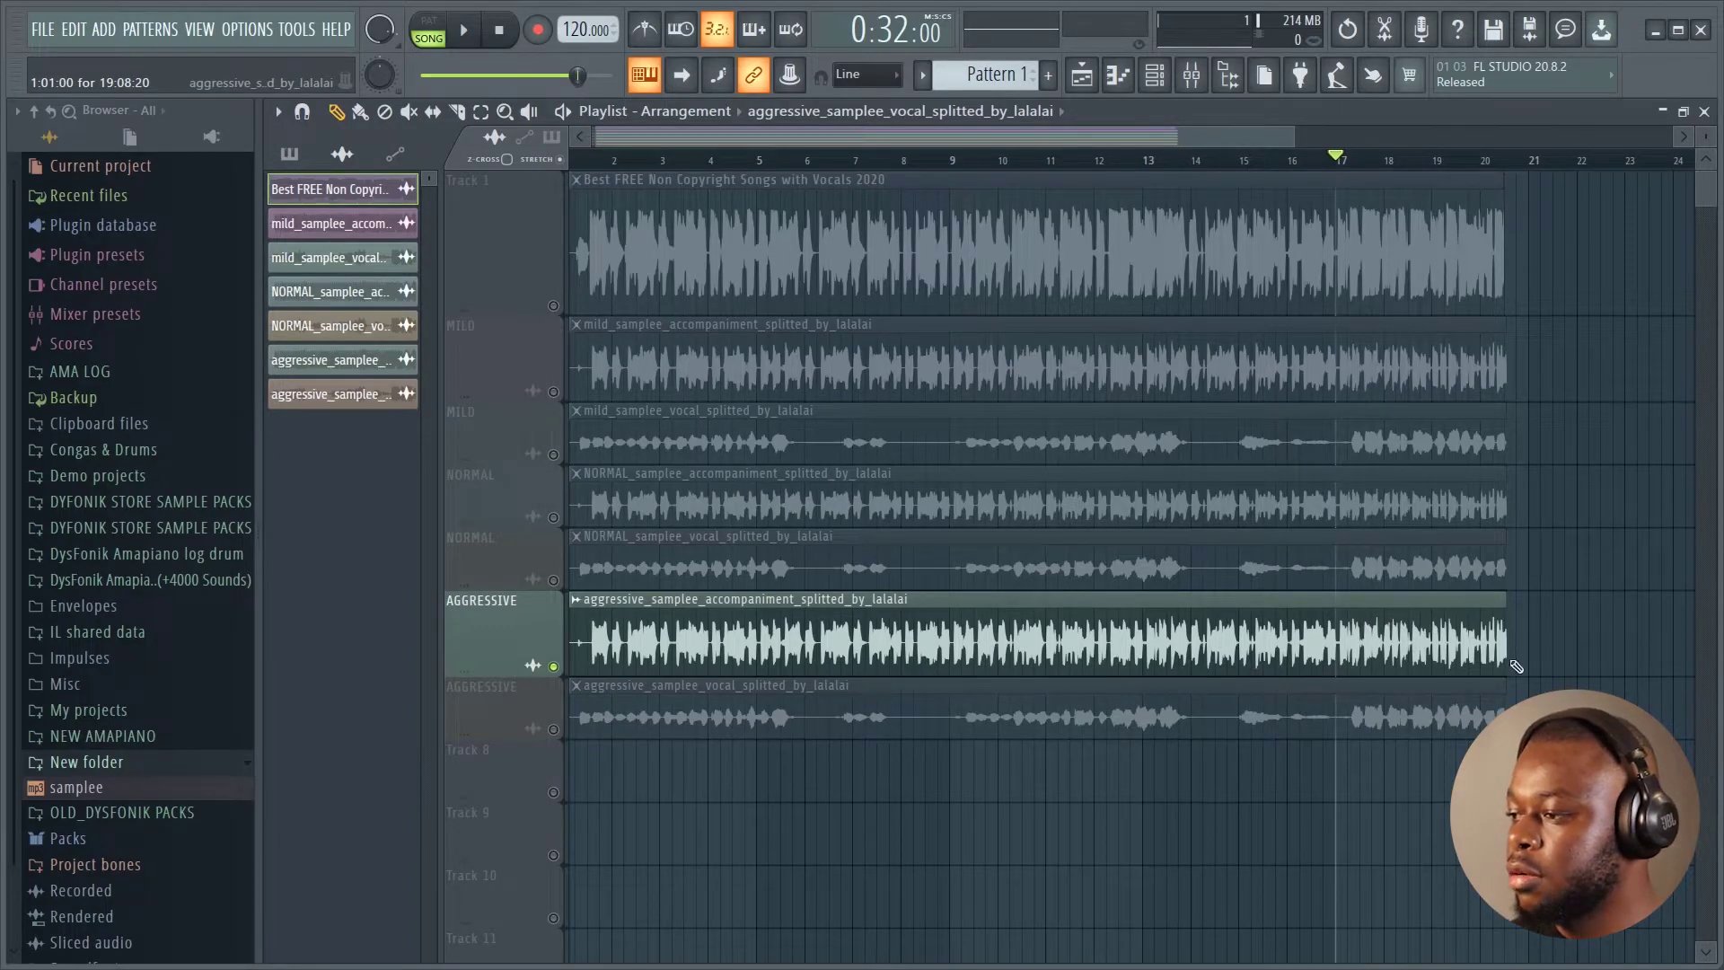
click(571, 717)
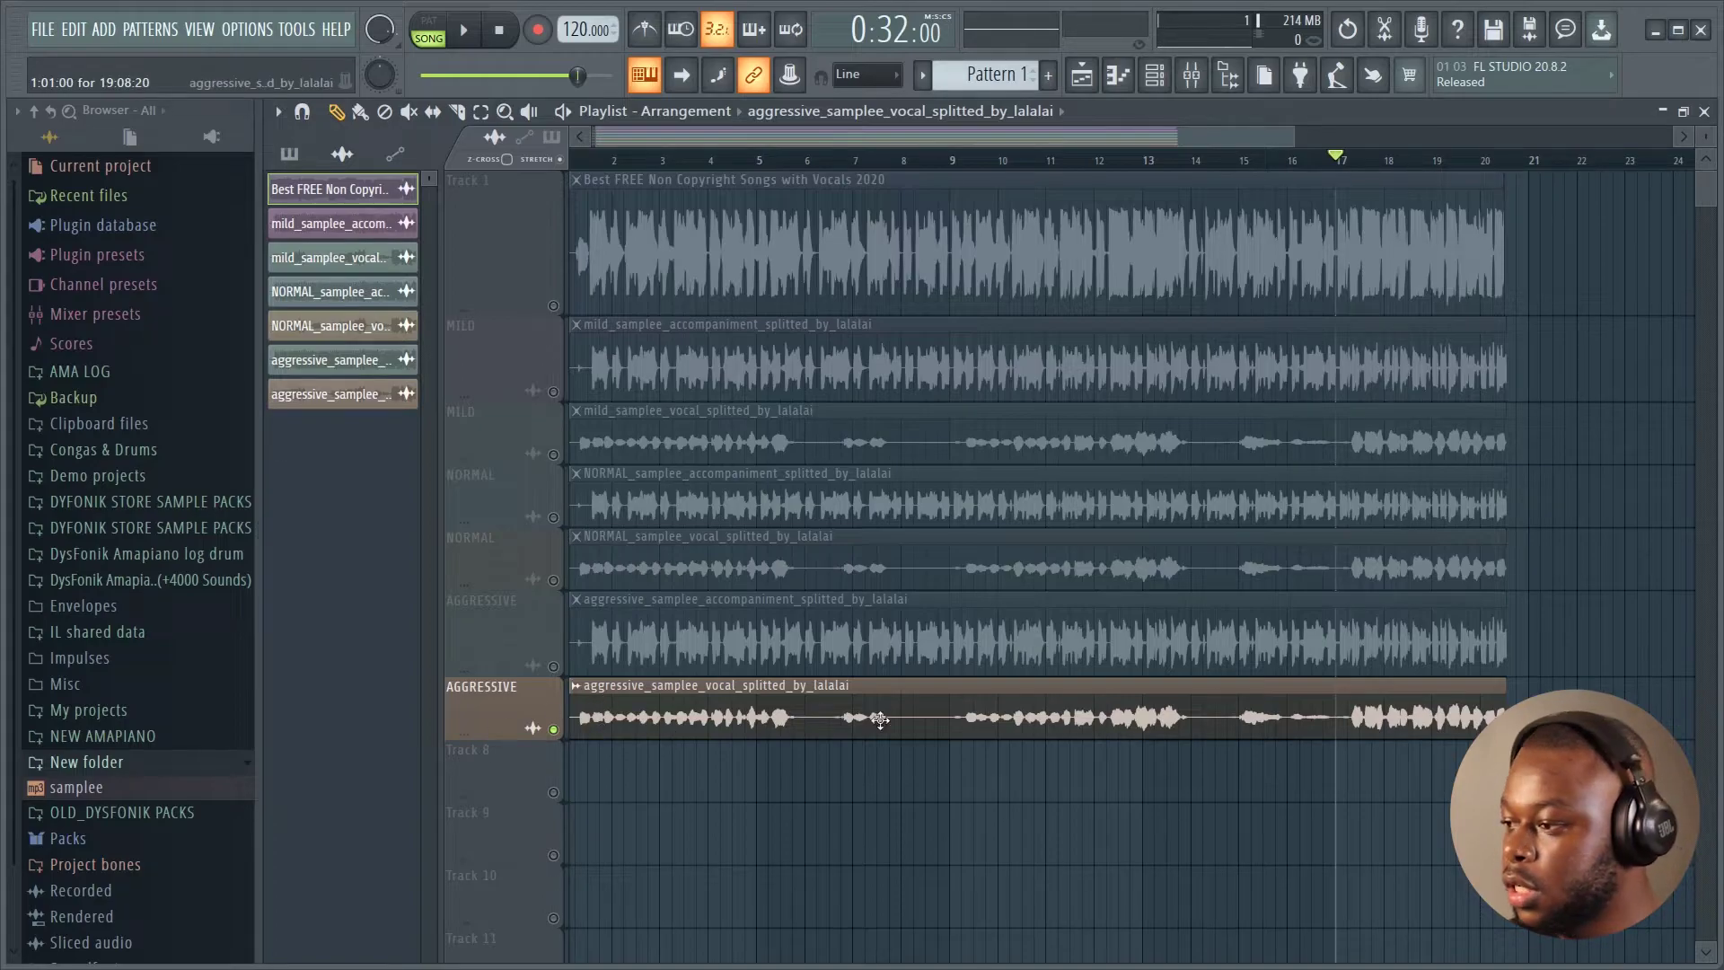
- Play the AGGRESSIVE vocal from bar 17, stop, and unsolo all tracks
key(space)
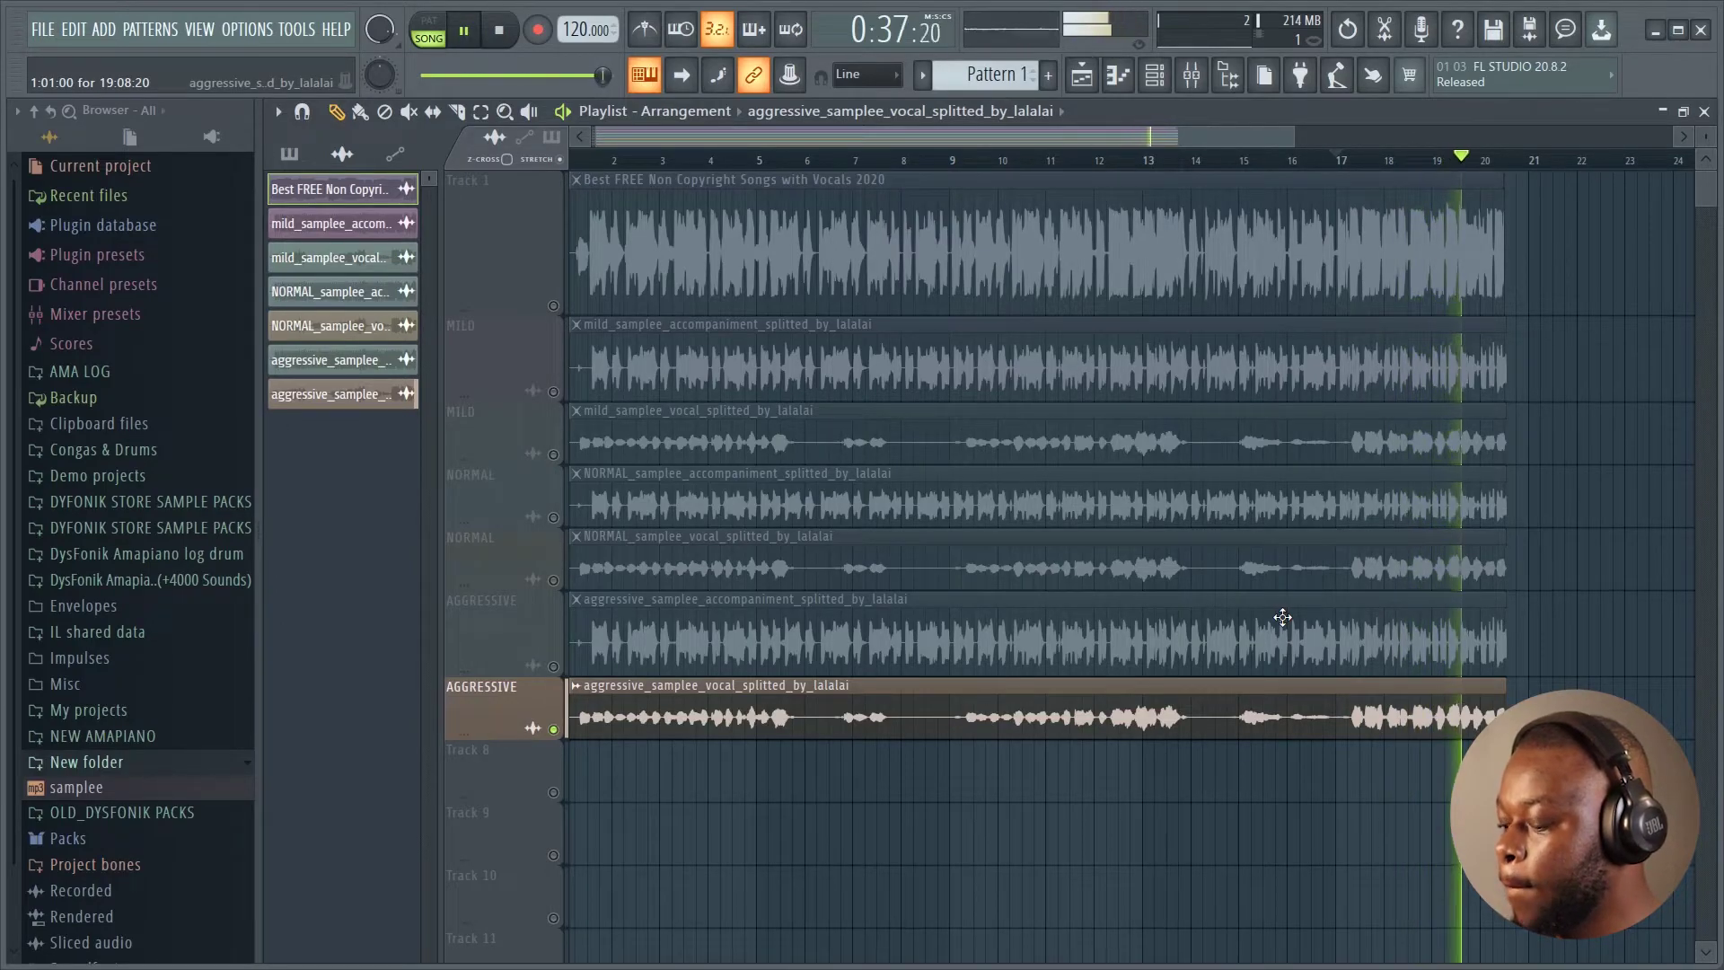
key(space)
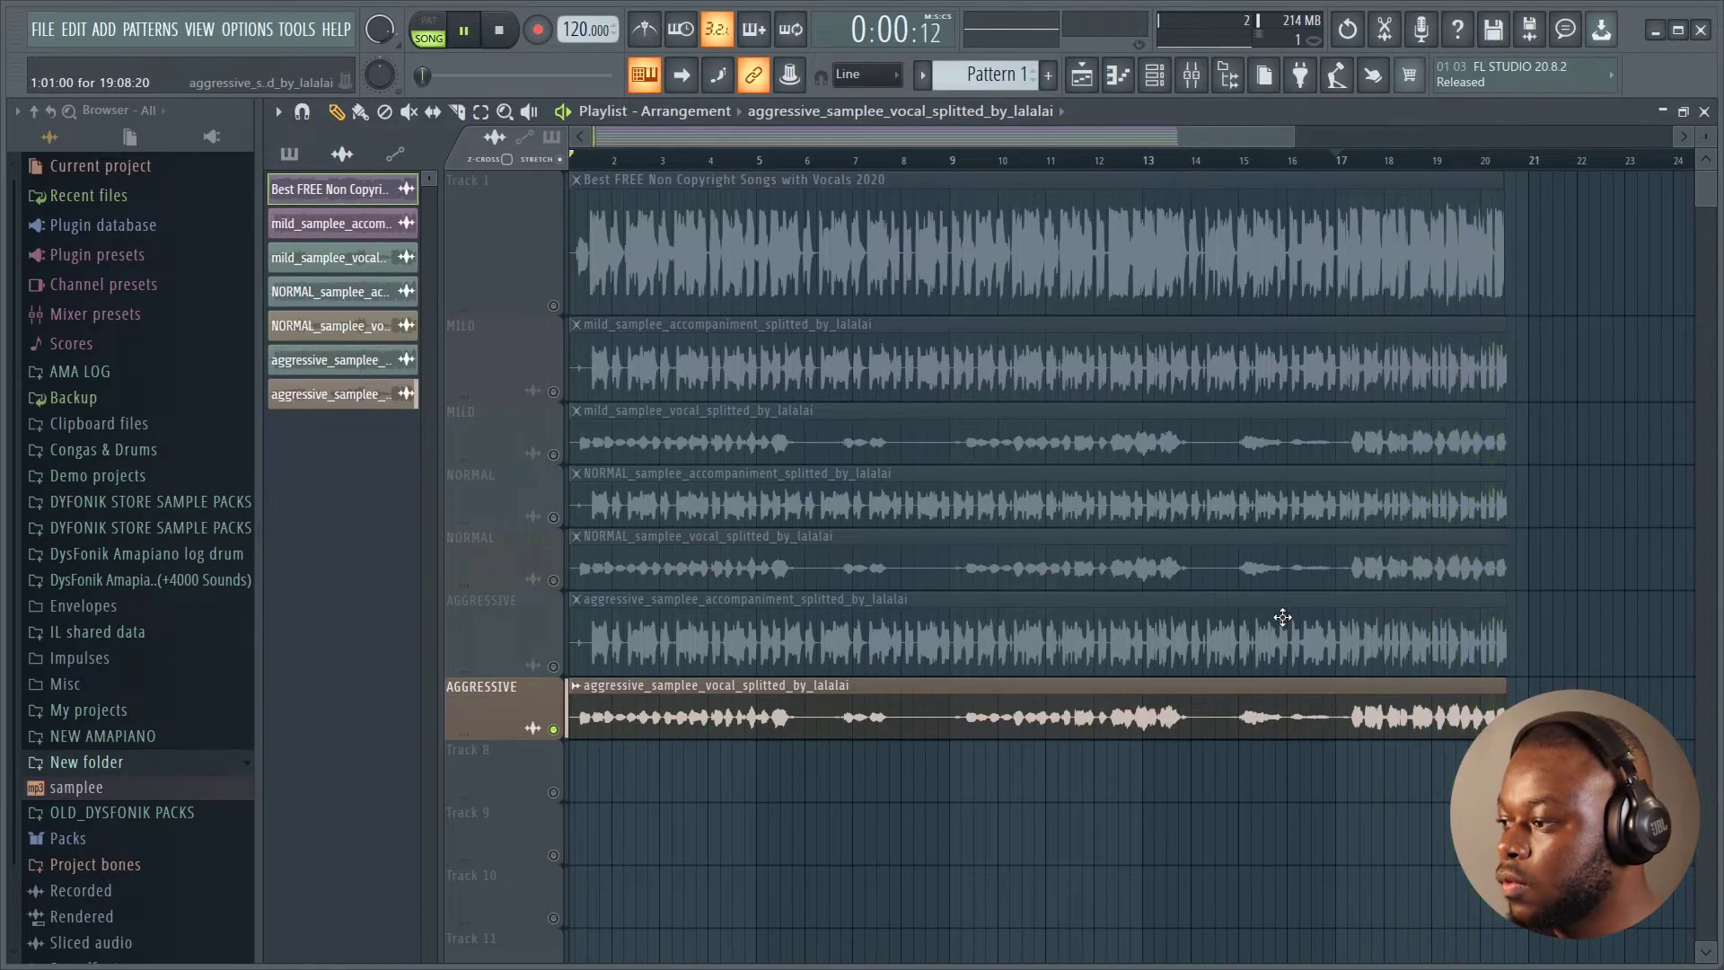
click(595, 161)
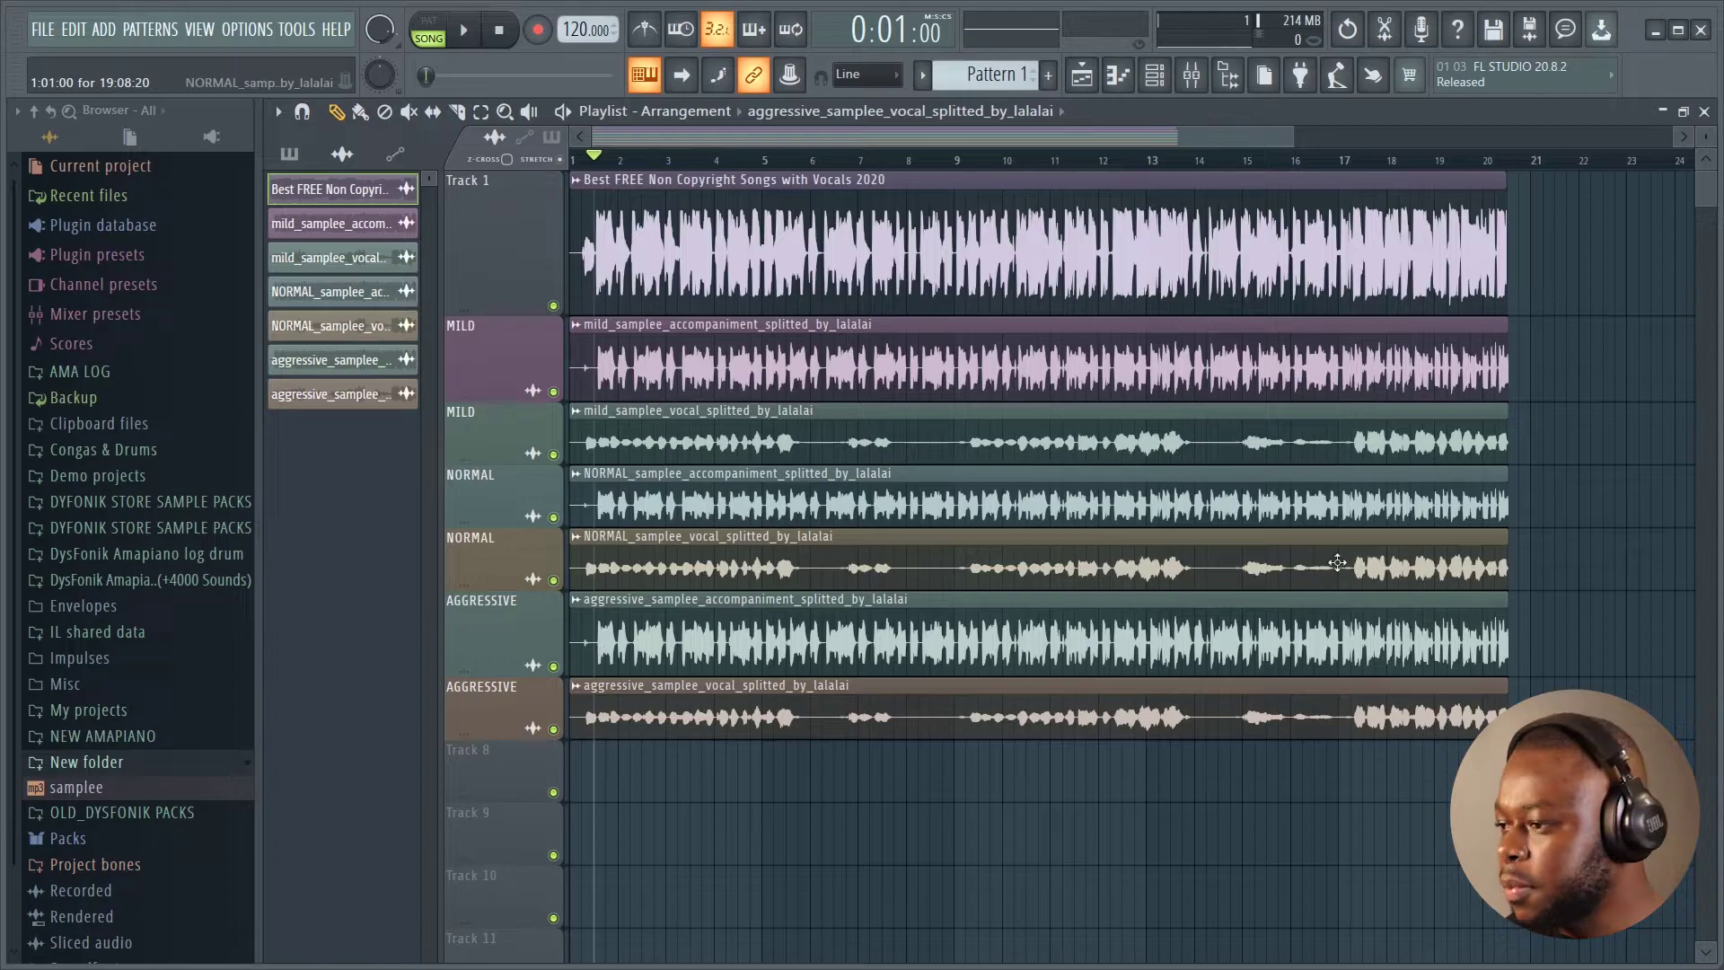
- Zoom into the timeline and place the playhead just after bar 17
click(1374, 164)
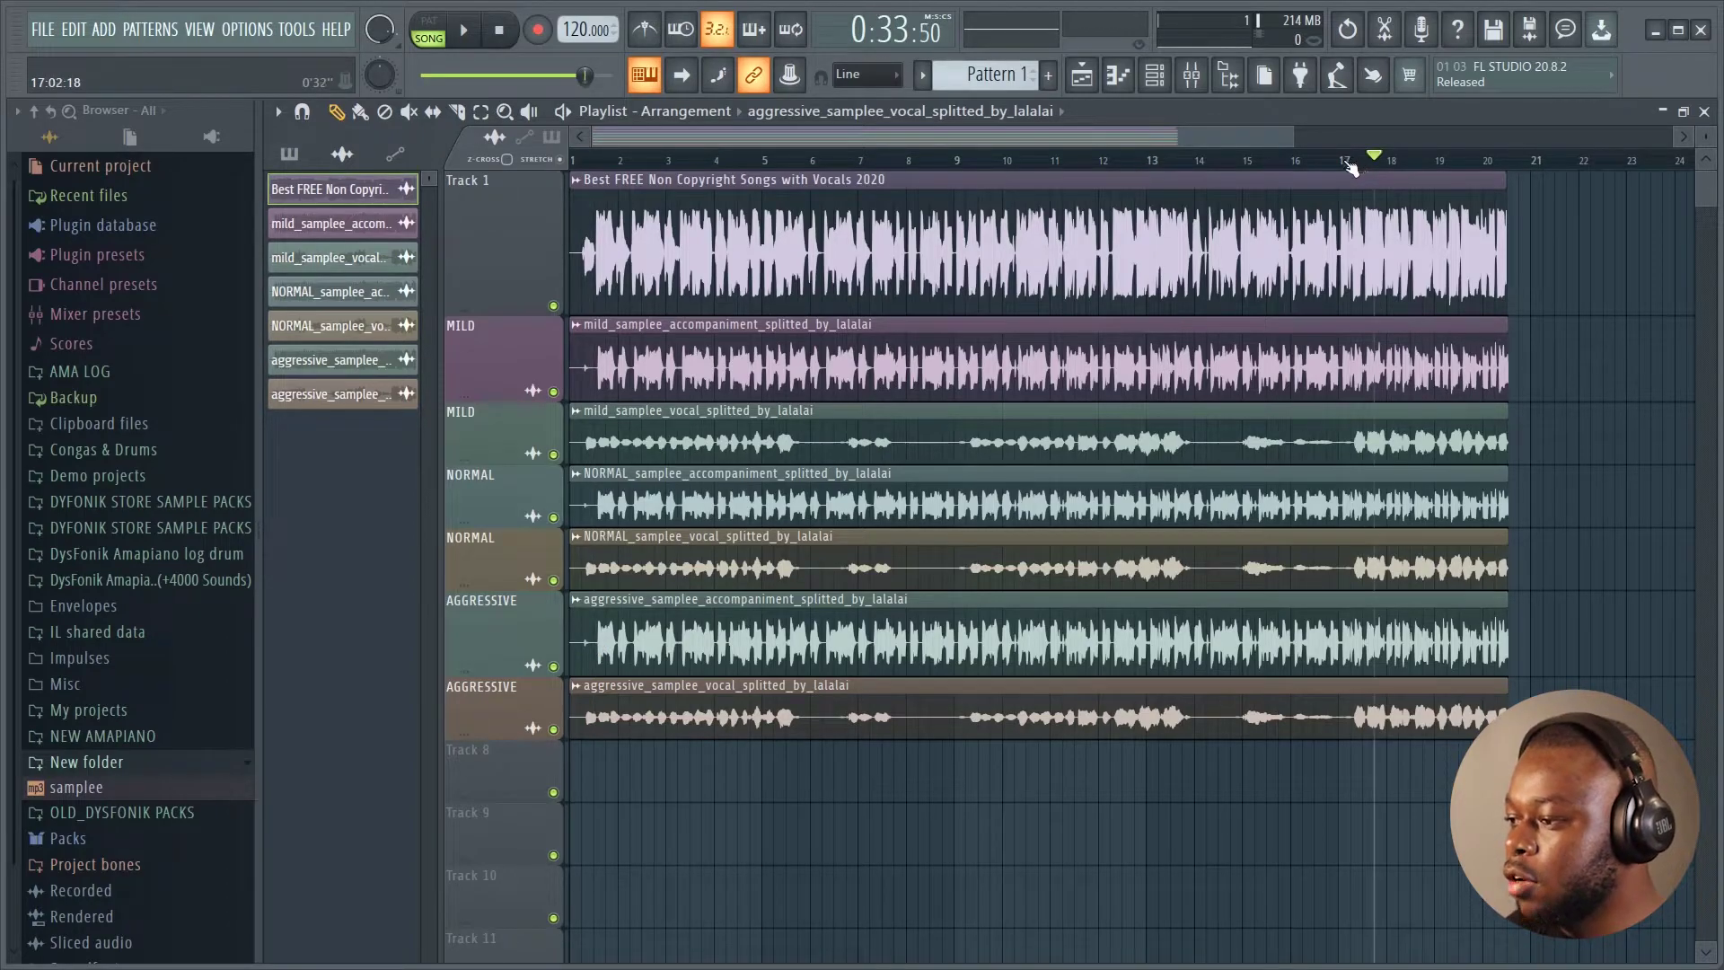
click(1348, 164)
scroll(1357, 166, up, 4)
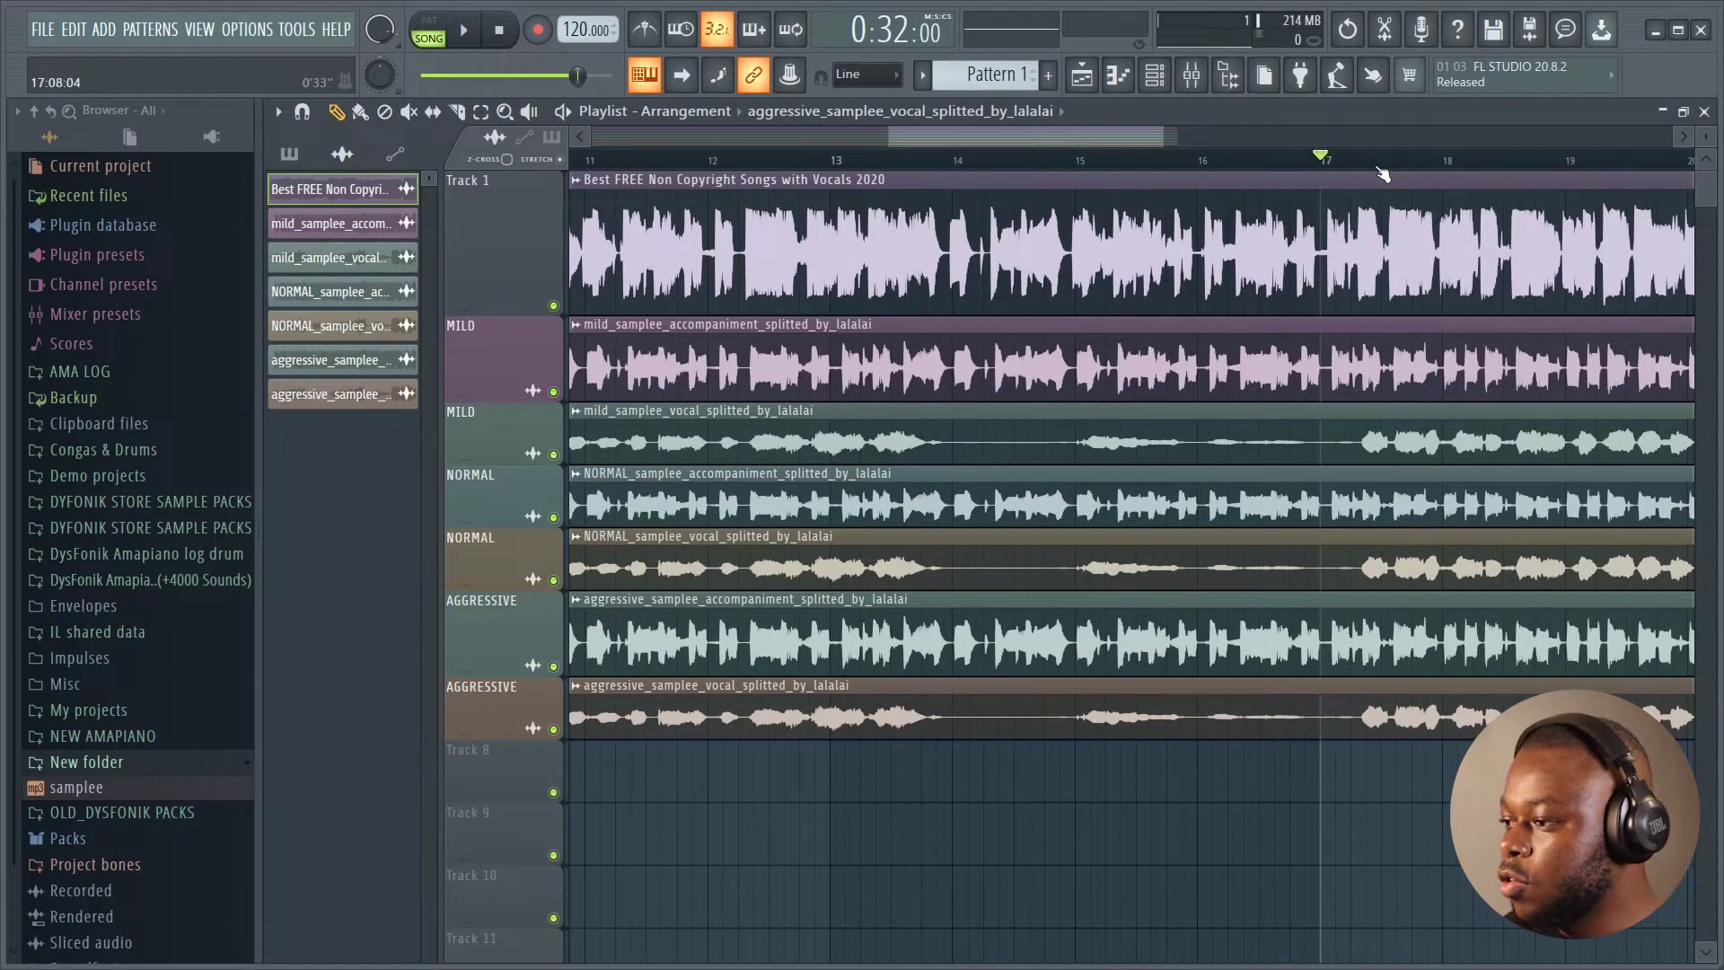
click(1380, 164)
click(1365, 164)
click(1352, 164)
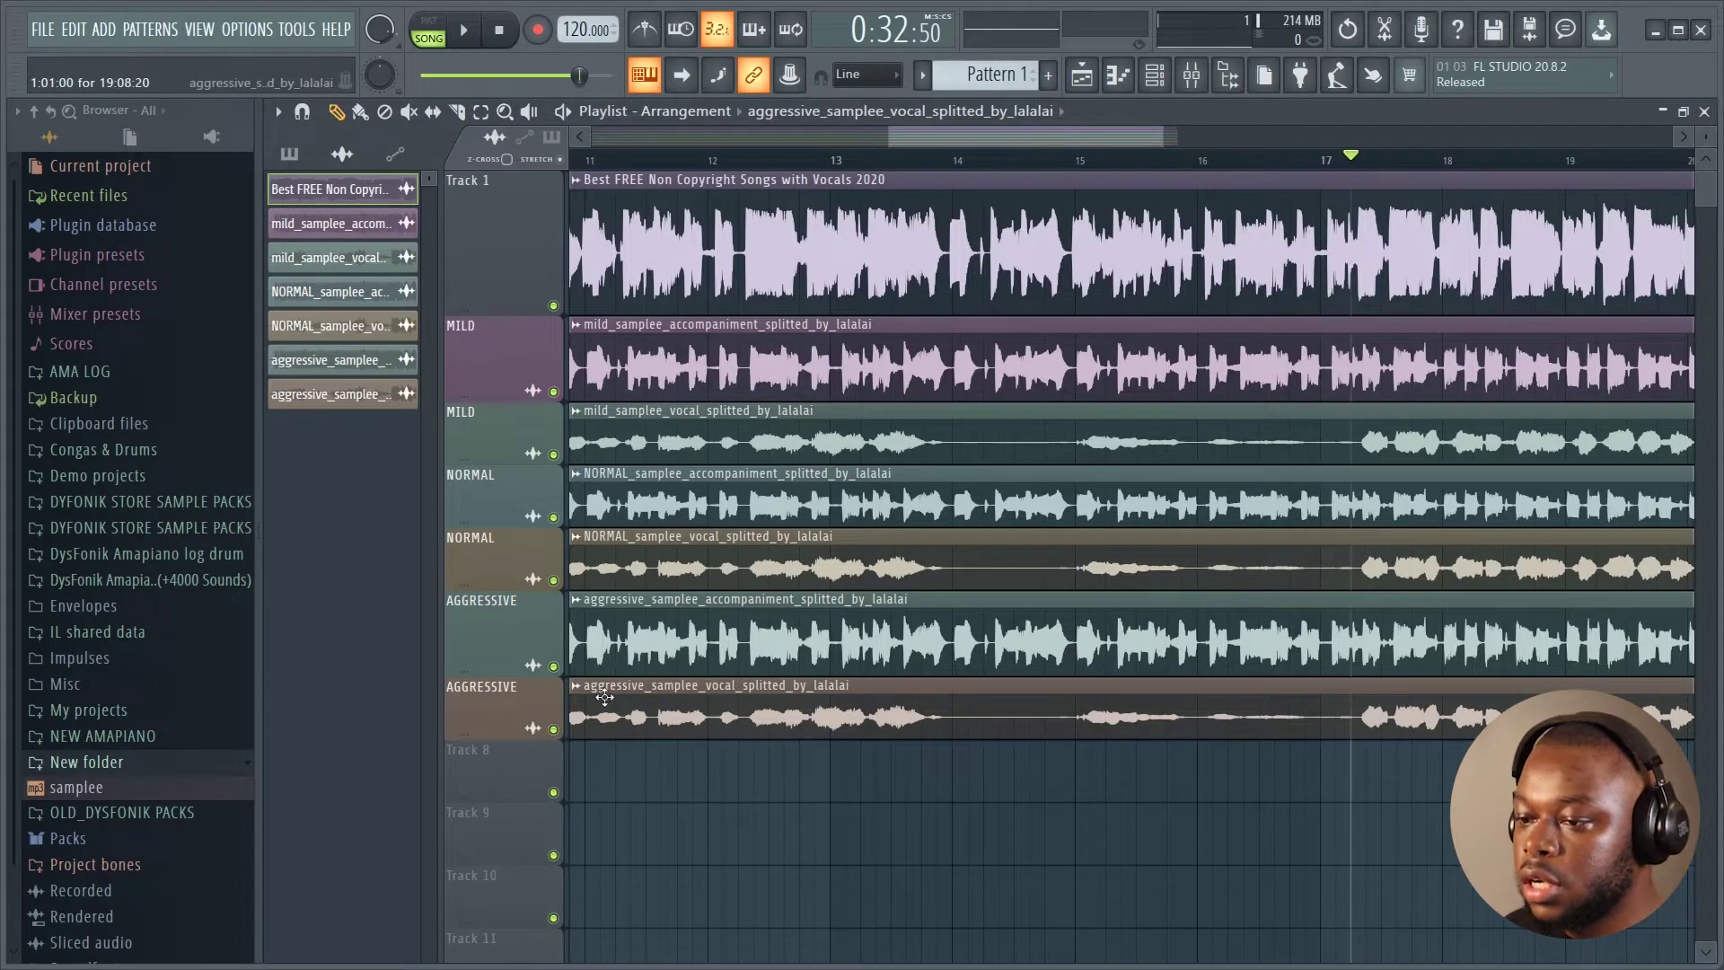
- Solo and play the AGGRESSIVE vocal, then switch the solo to the AGGRESSIVE accompaniment
right_click(554, 729)
key(space)
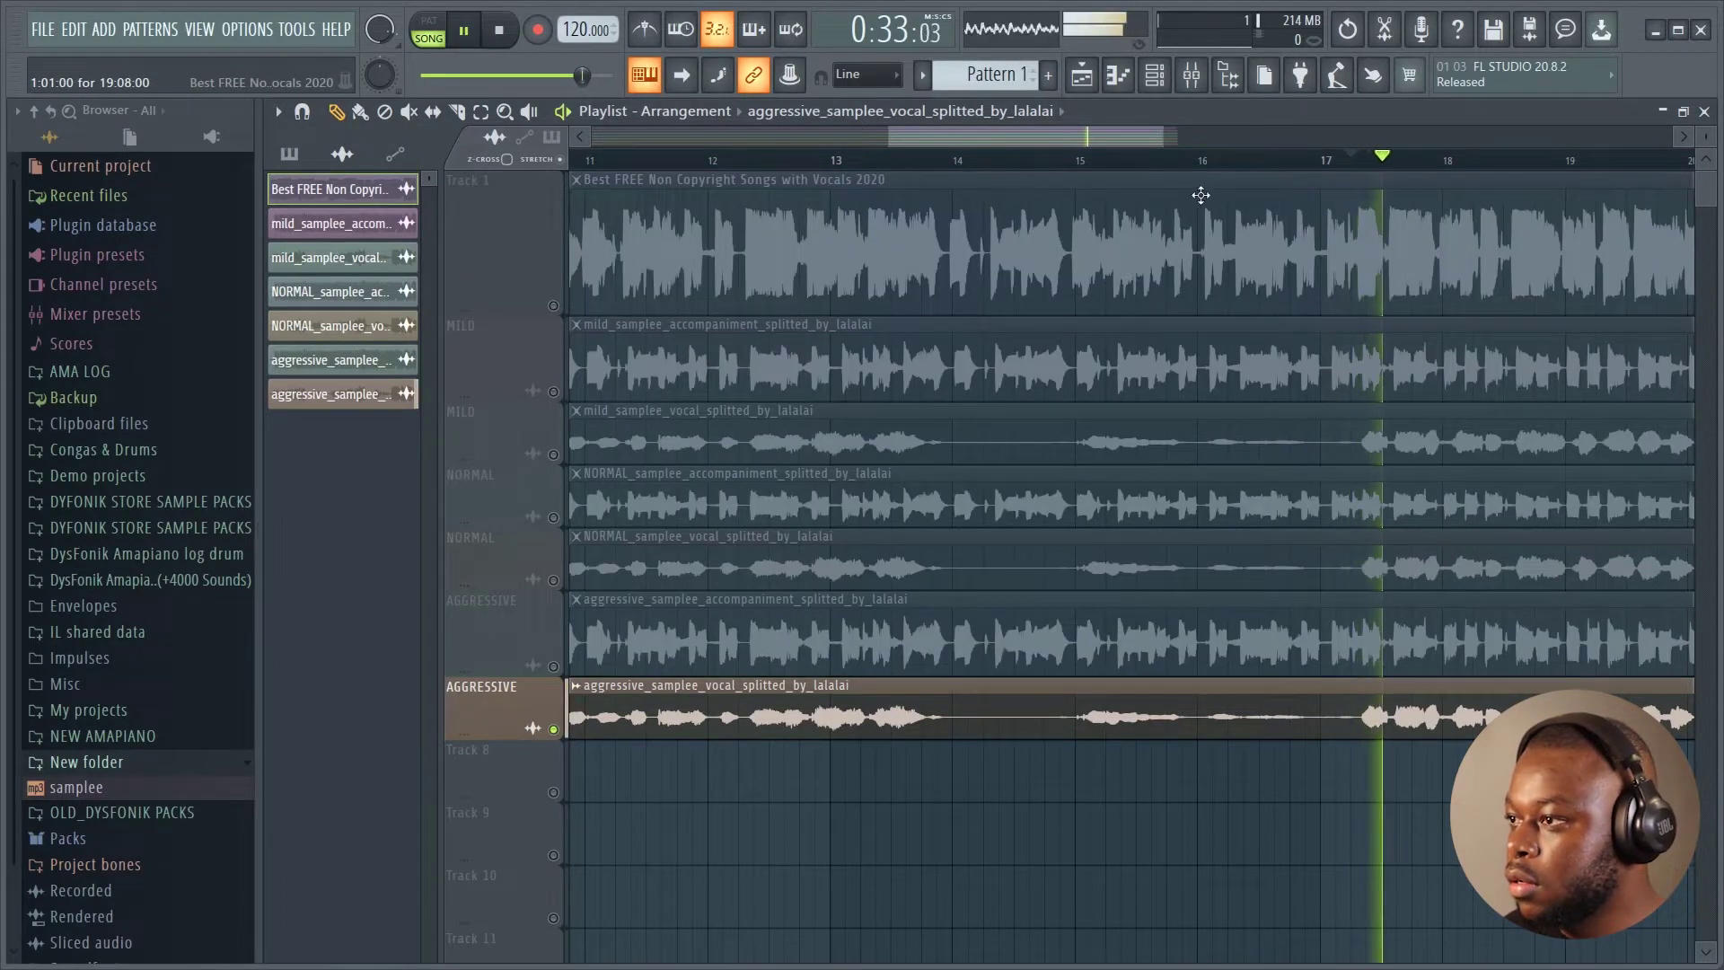
scroll(1217, 167, down, 4)
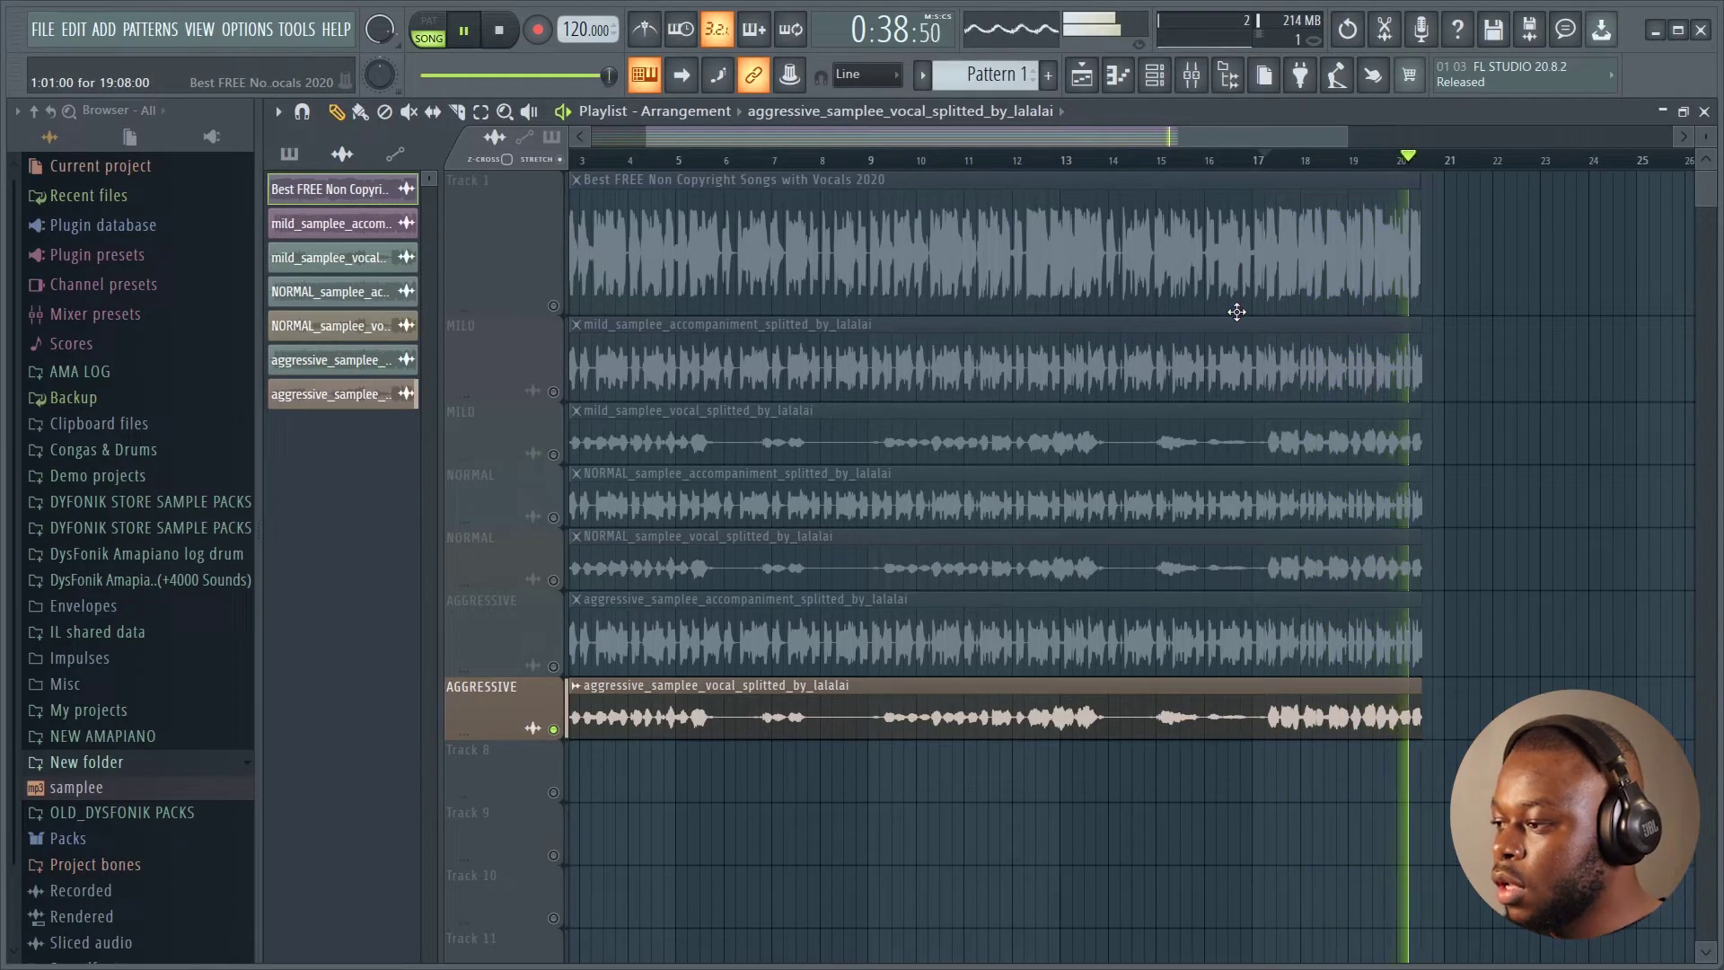
key(space)
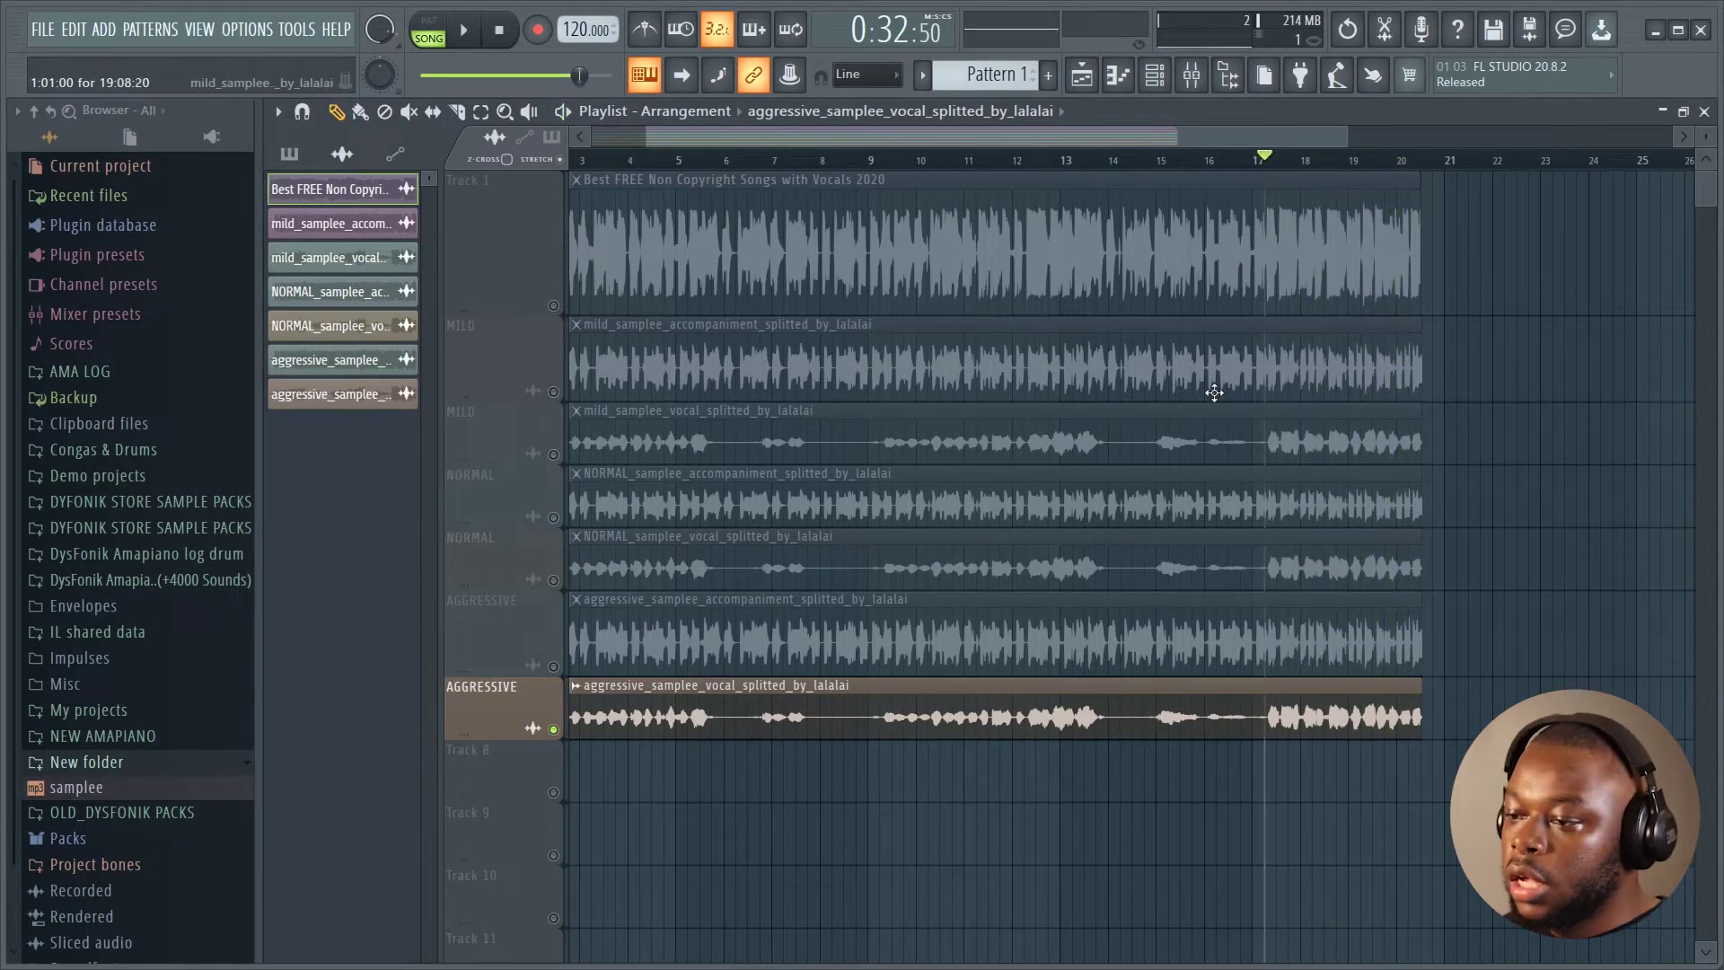
right_click(557, 667)
- Play the soloed AGGRESSIVE accompaniment from bar 17 for a few seconds, then stop
key(space)
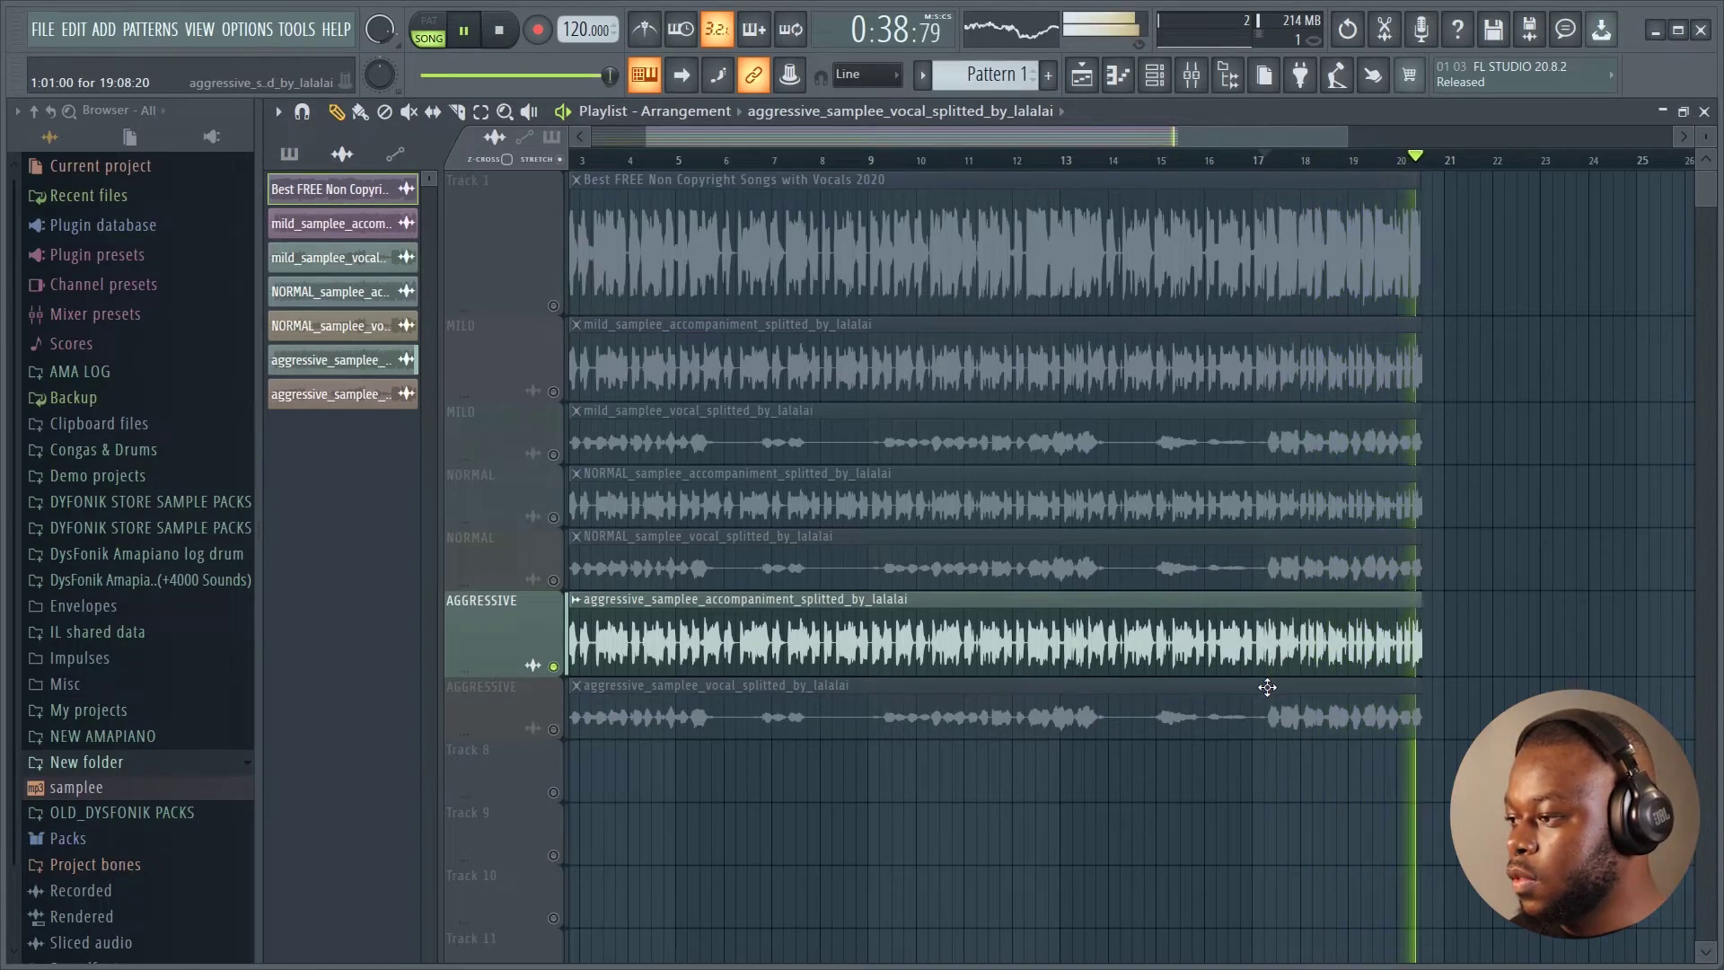
key(space)
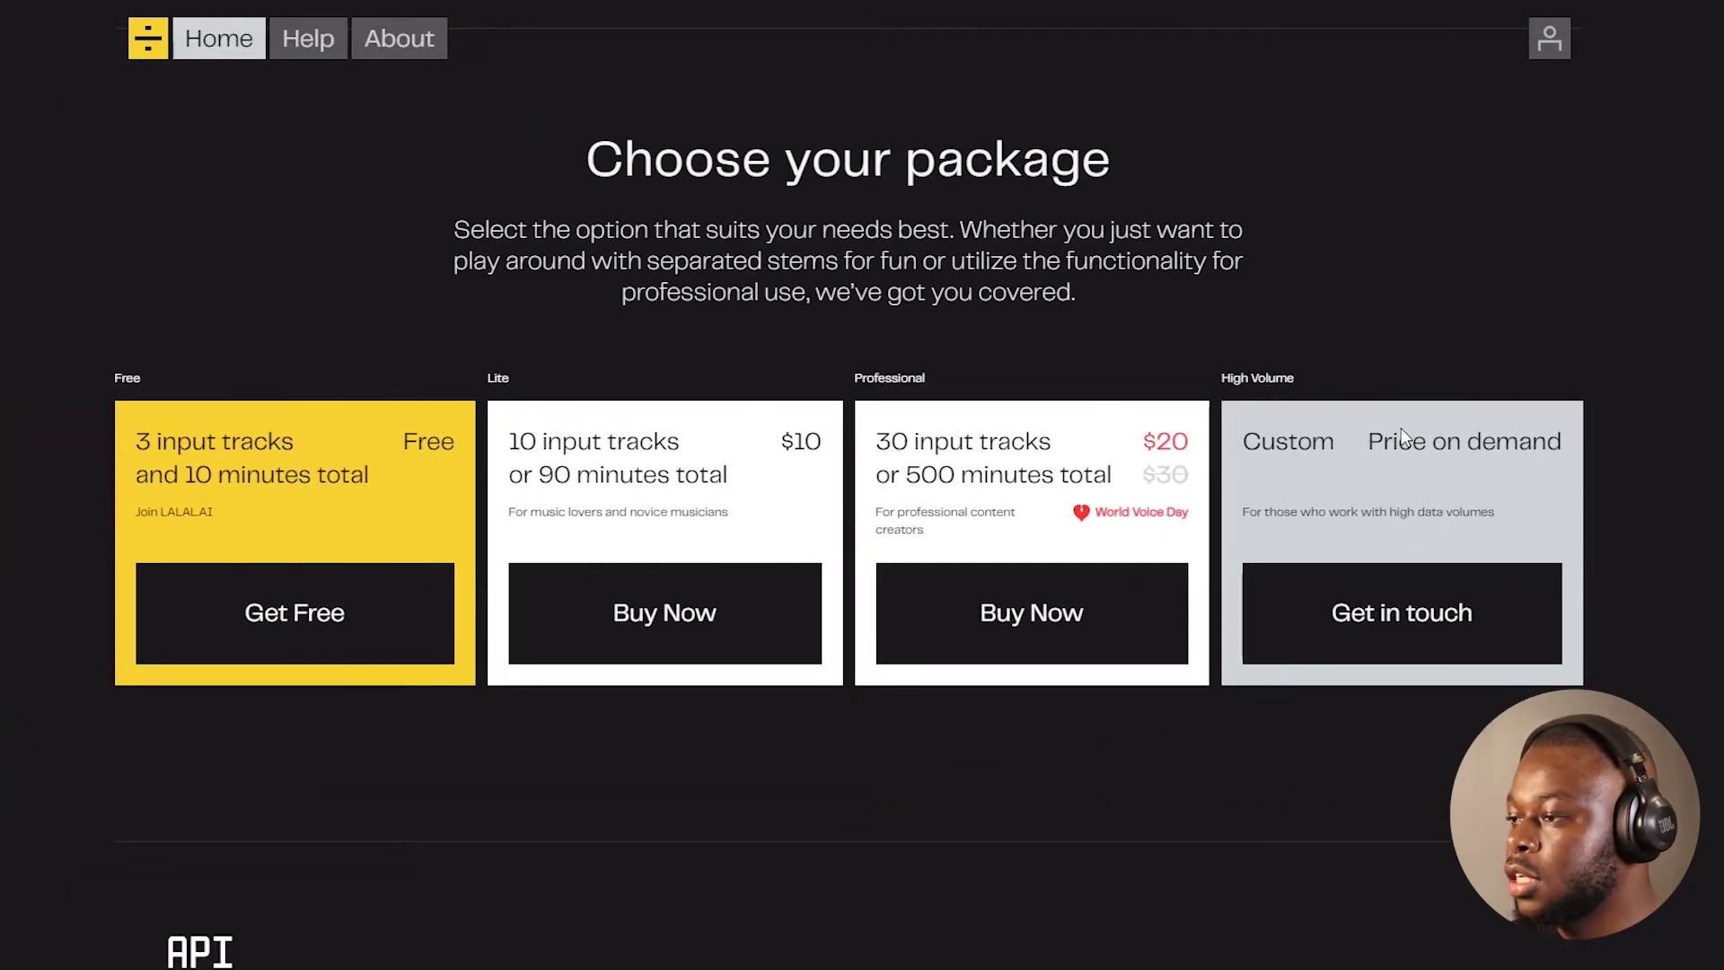
scroll(1232, 440, down, 1)
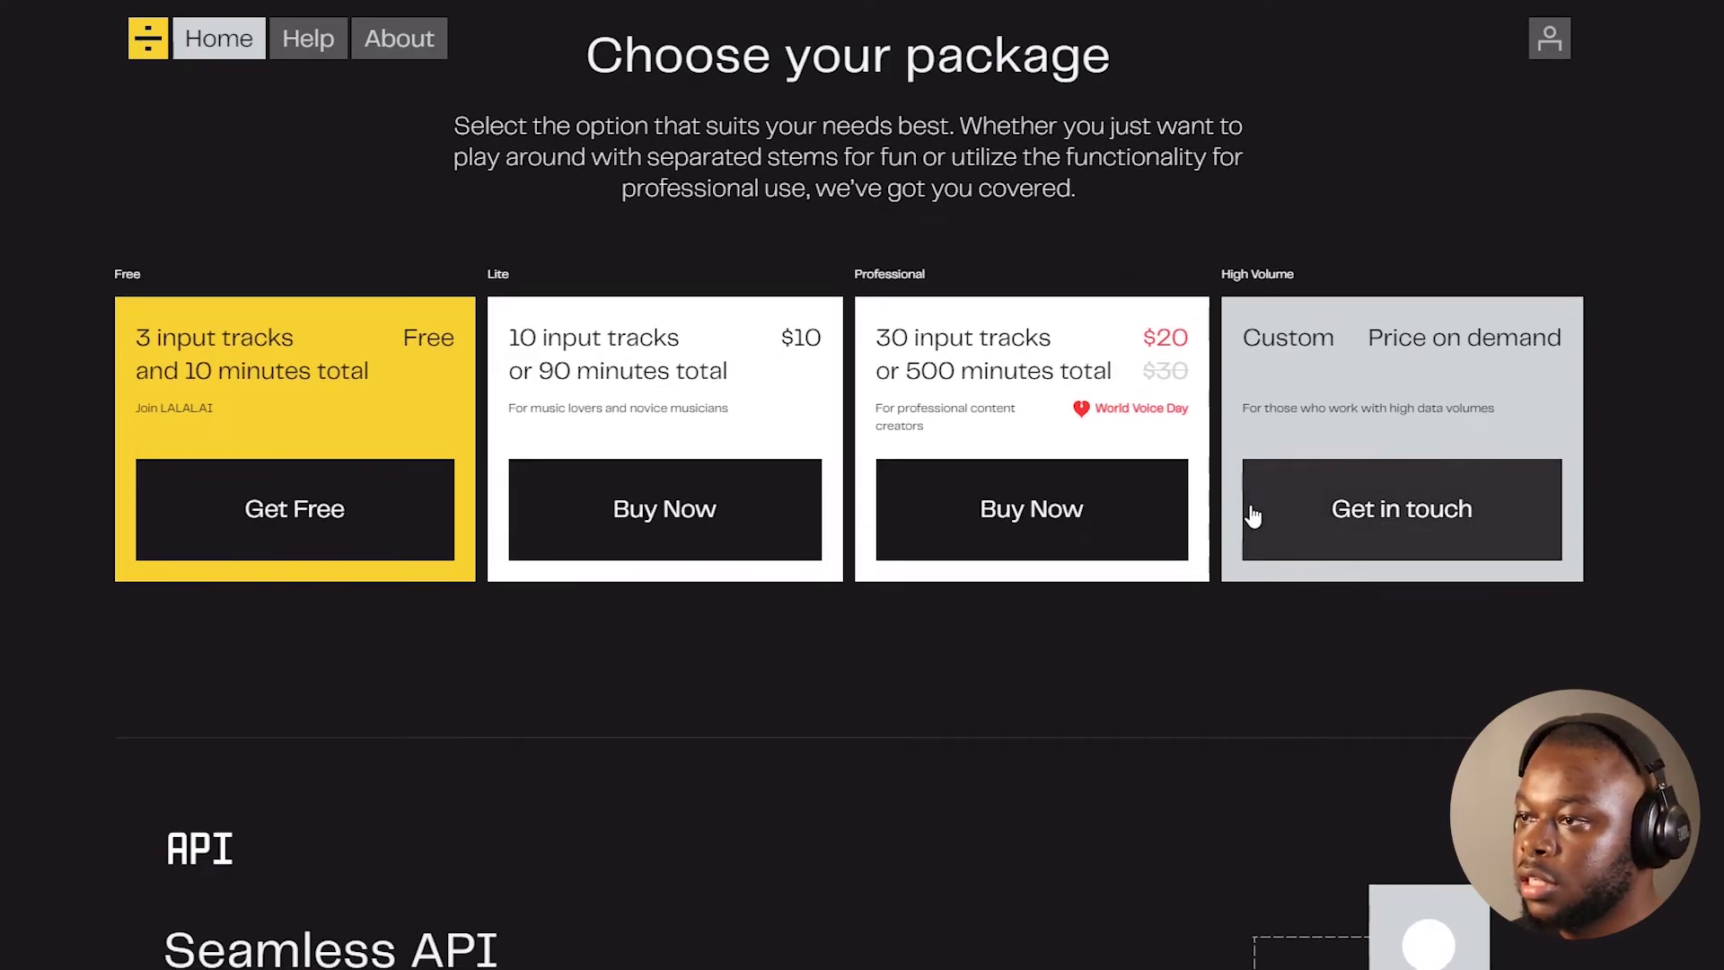